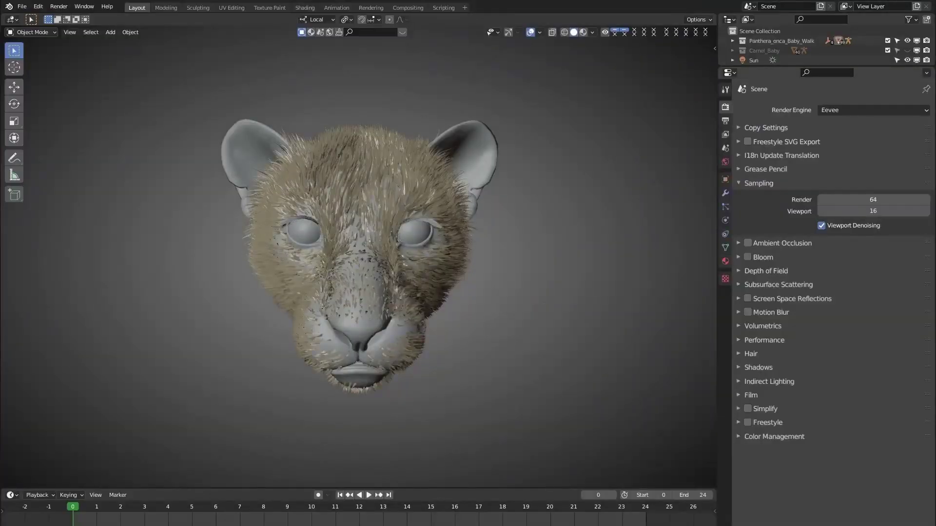
Step: Install the HairBrush3D_v2_0.zip add-on from the Desktop folder in the add-on preferences
click(38, 7)
click(68, 155)
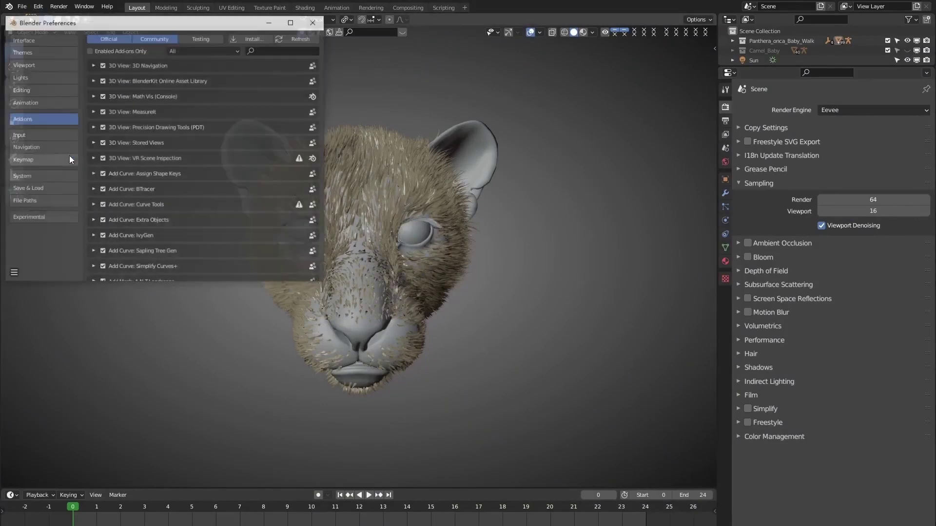
drag(171, 25, 410, 152)
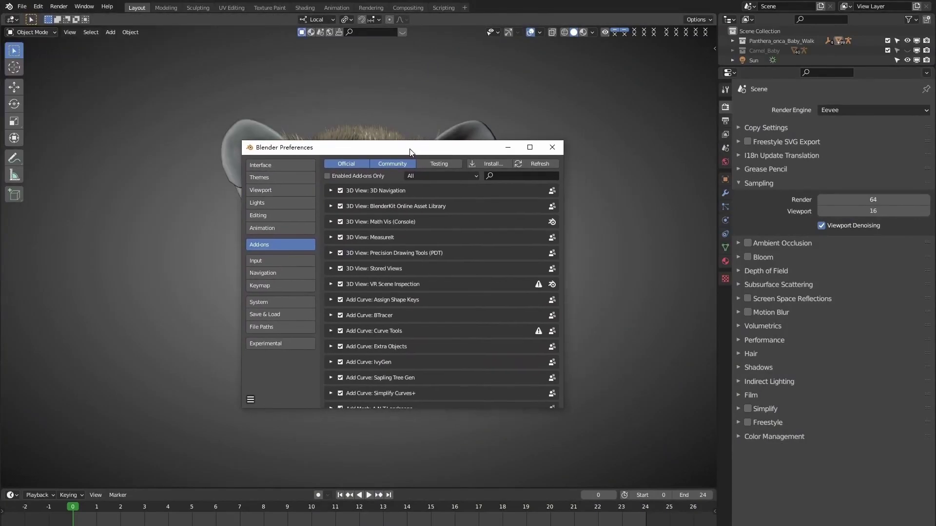
click(488, 163)
click(191, 171)
click(295, 83)
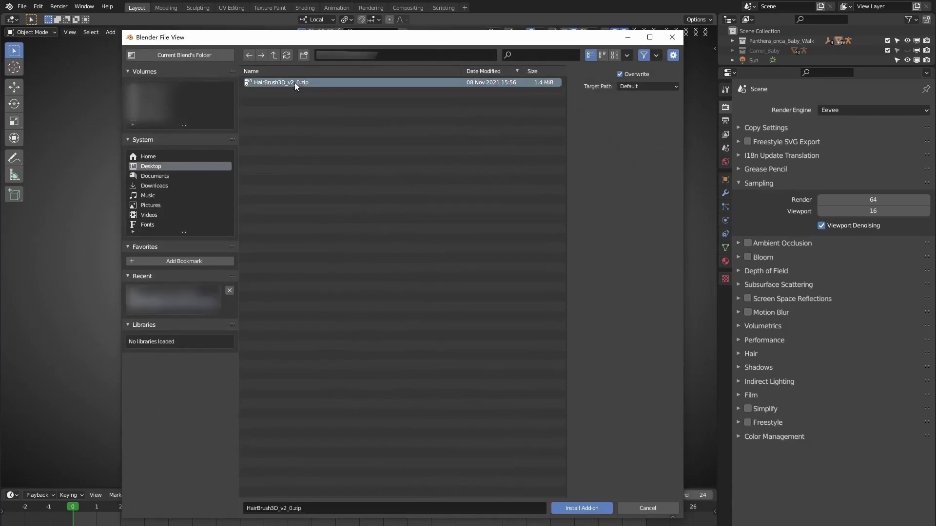
click(582, 508)
Step: Enable the HairBrush3D add-on, expand its details and shortcut preferences, and close the preferences window
click(340, 191)
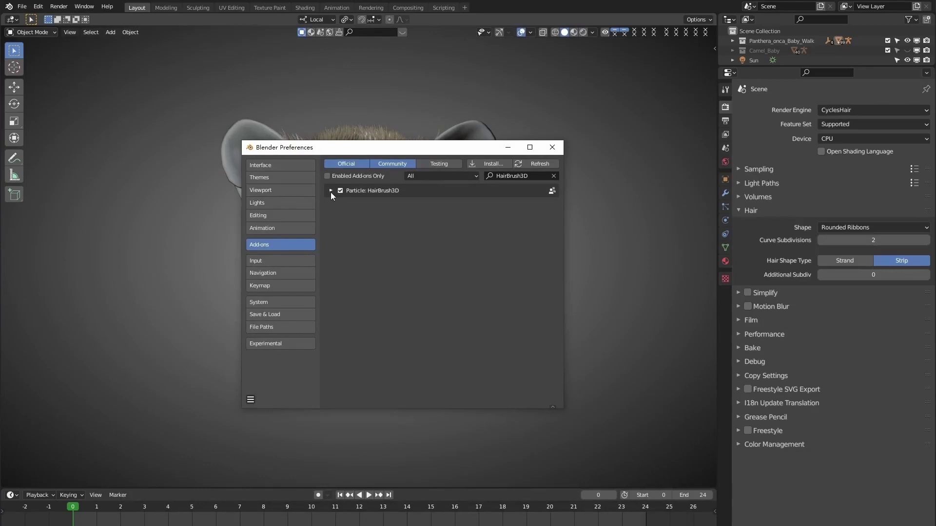
click(330, 191)
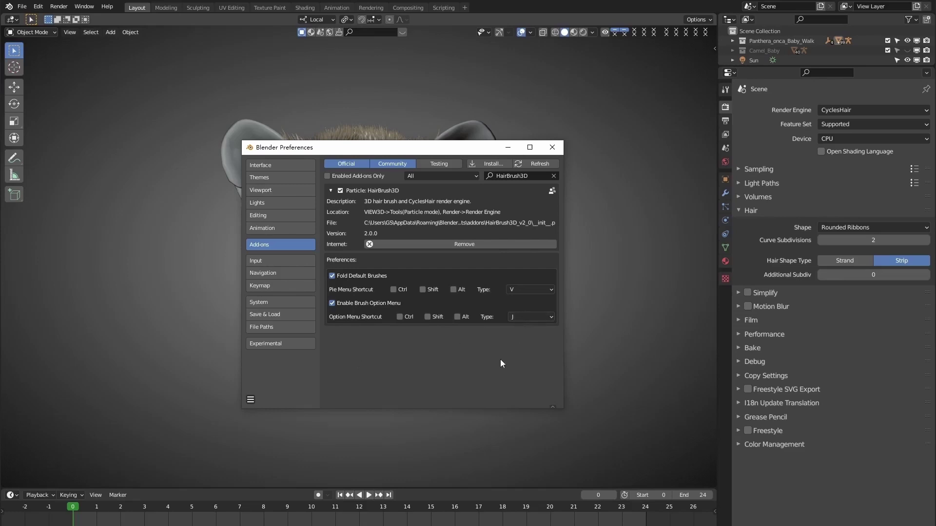
click(560, 147)
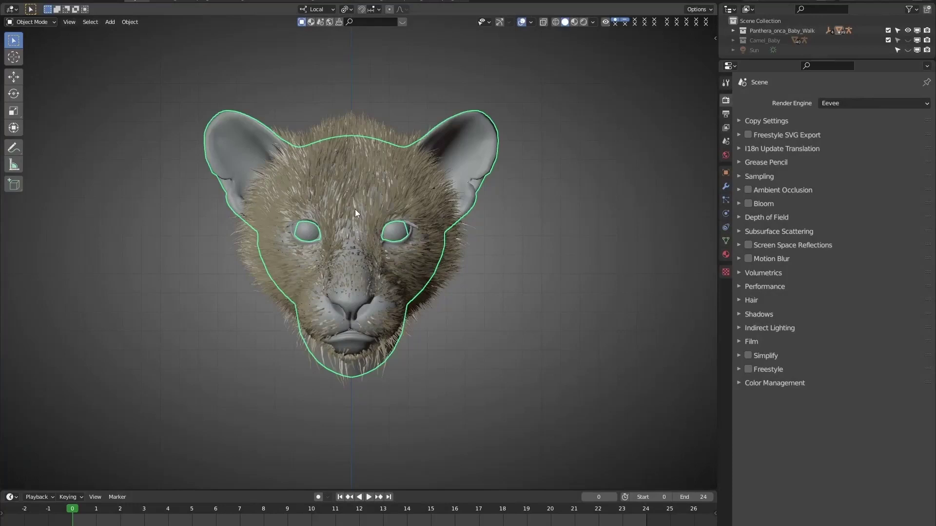
Step: Switch the animal head to Particle Edit mode and show the brush settings with the 3D Brush Options in the sidebar
key(ctrl+Tab)
click(288, 243)
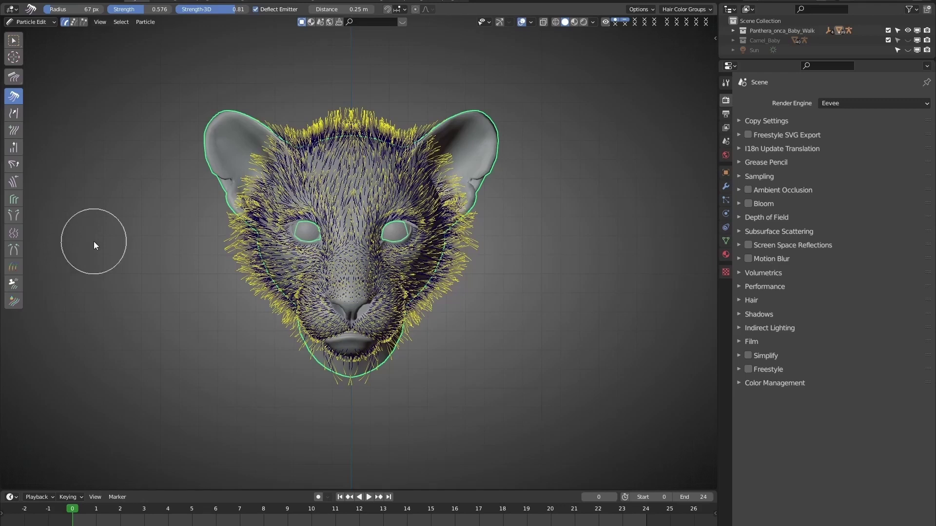
click(15, 79)
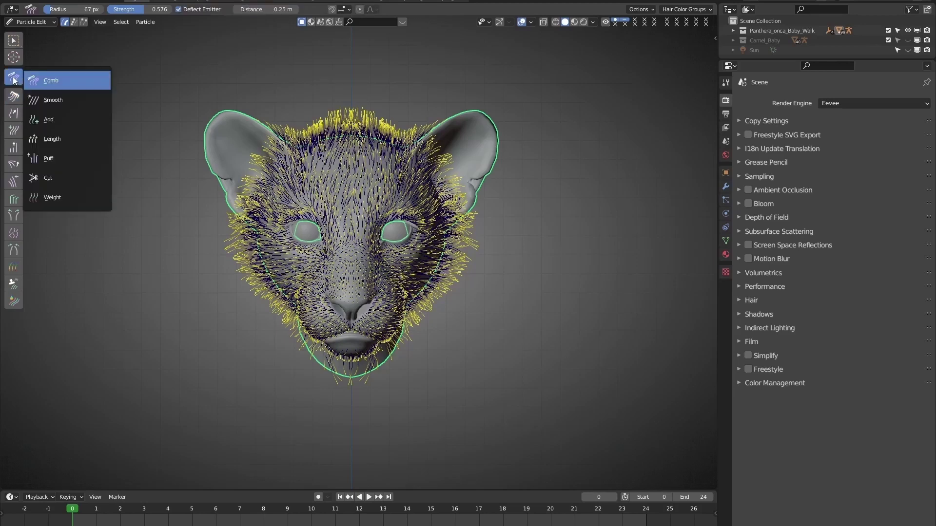
click(54, 101)
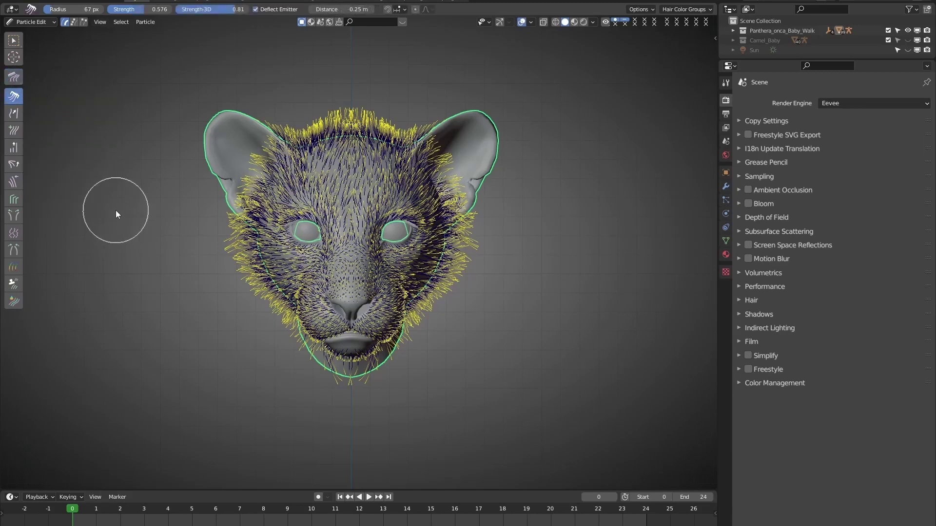
key(n)
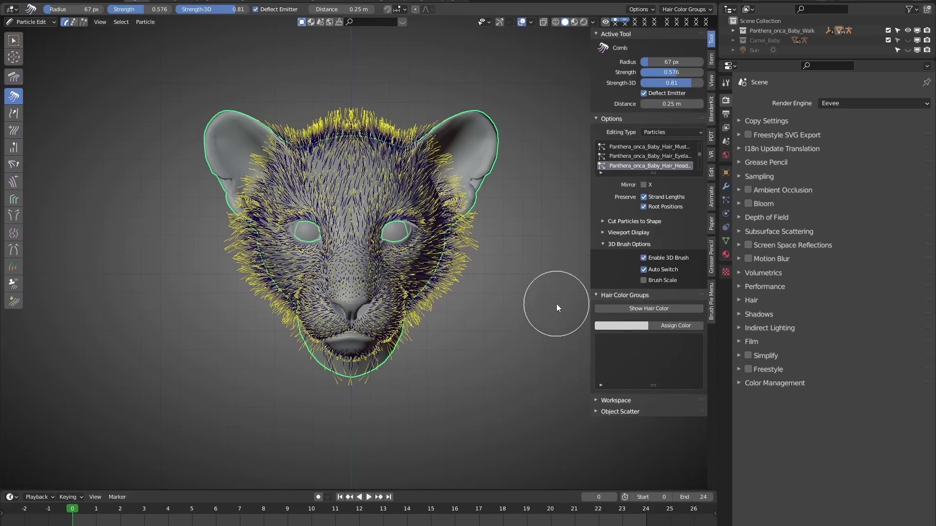
click(644, 258)
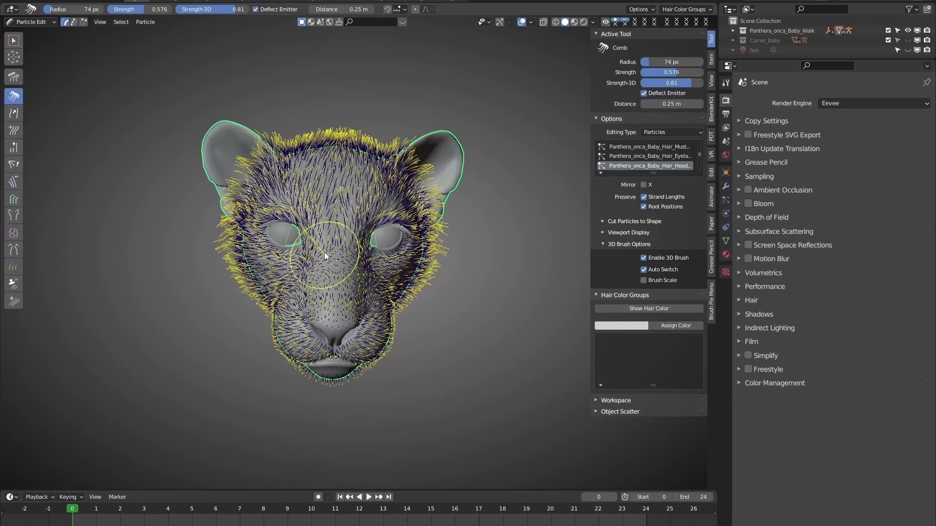
Step: Use the brush pie menu to set the 3D Comb brush's radius to 92 px and its strength to 0.539
key(space)
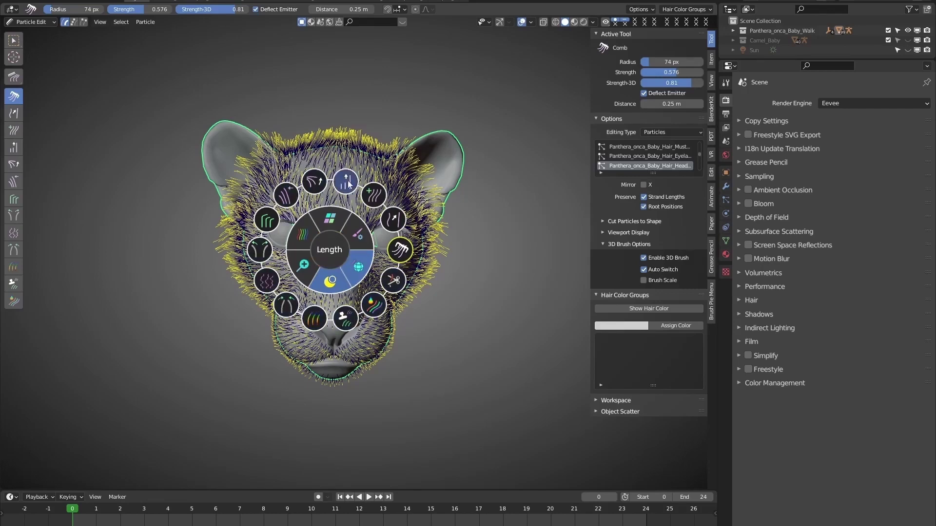
click(327, 256)
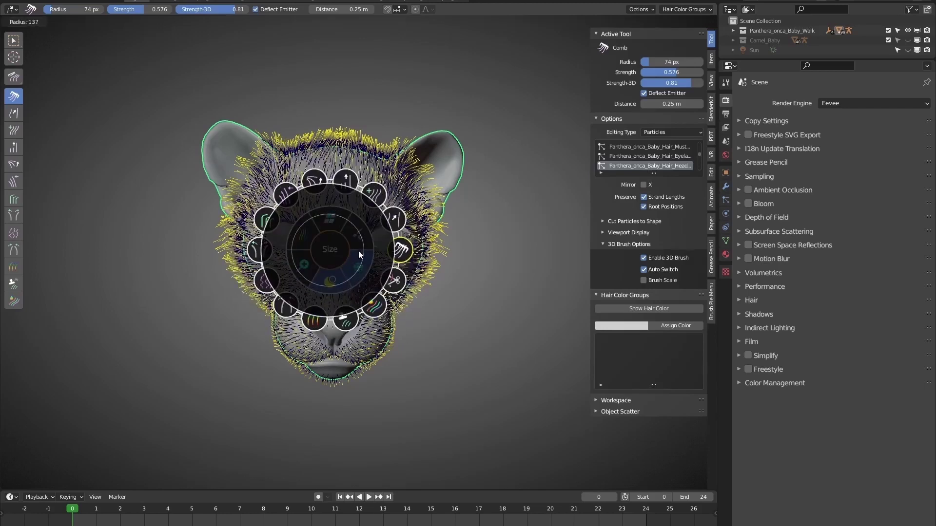
click(329, 250)
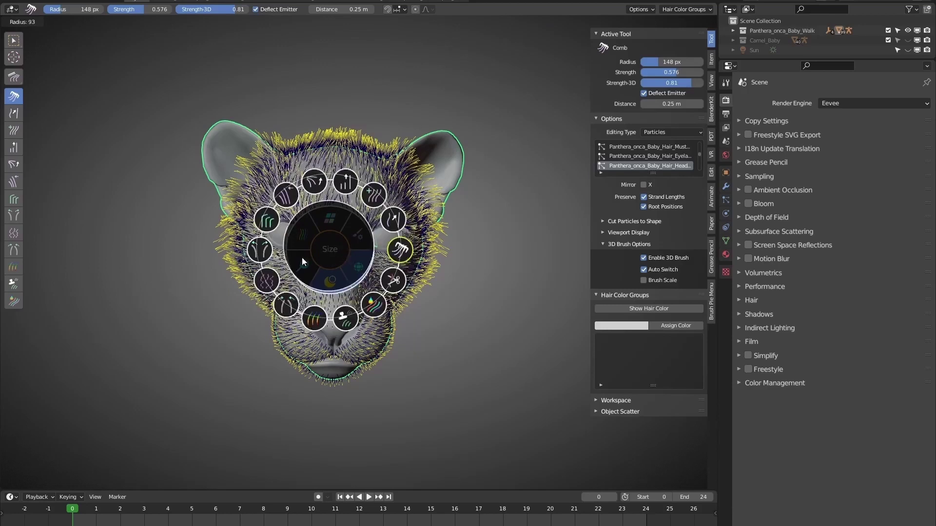
click(329, 256)
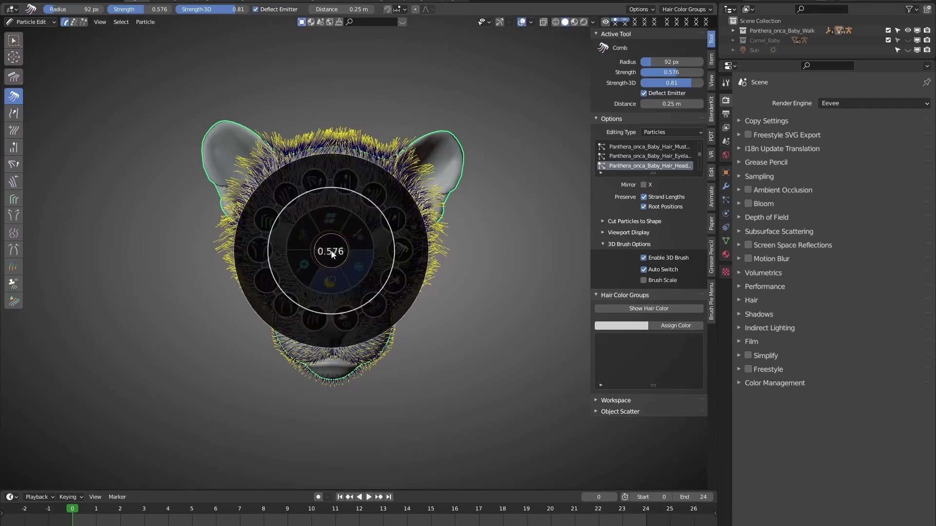
click(357, 271)
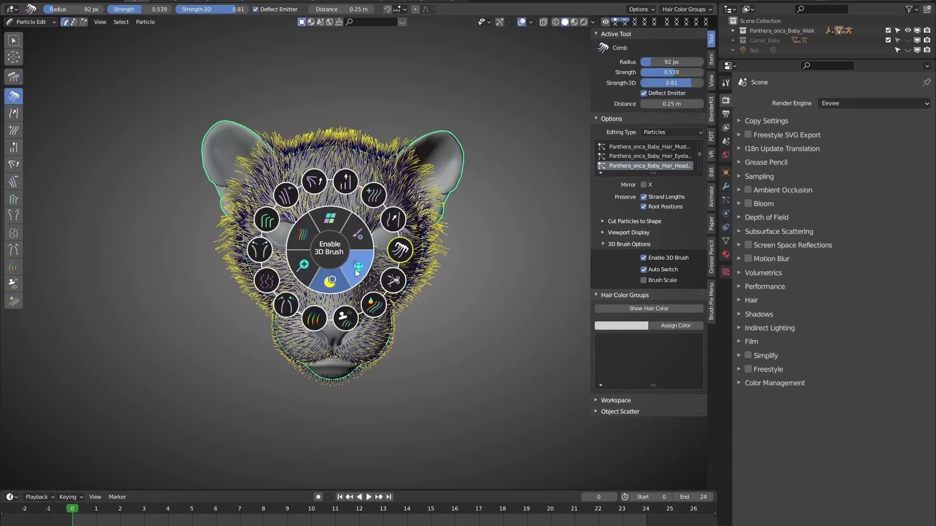
Step: Use the brush pie menu to turn Enable 3D Brush off and on again, and do the same for automatic 2D/3D switching
click(356, 273)
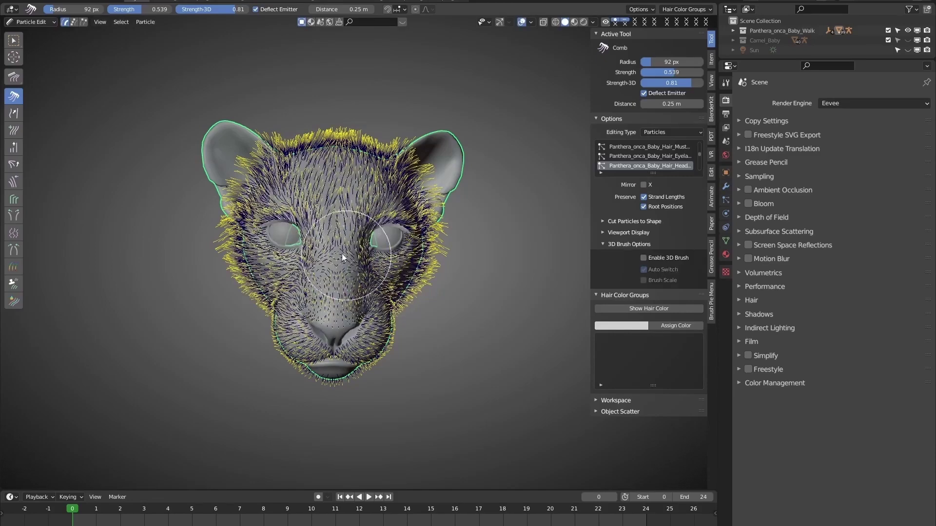
right_click(335, 250)
click(362, 269)
right_click(353, 258)
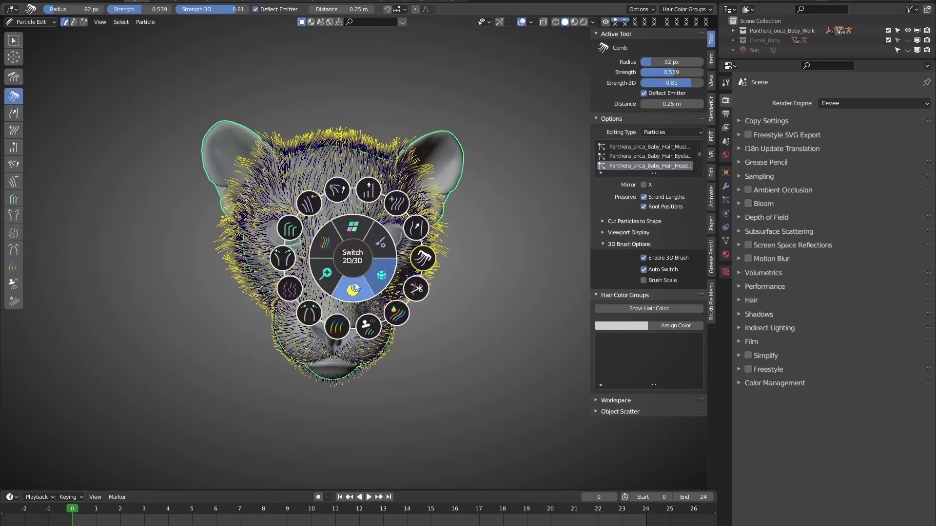
click(355, 290)
right_click(339, 267)
click(339, 298)
right_click(339, 269)
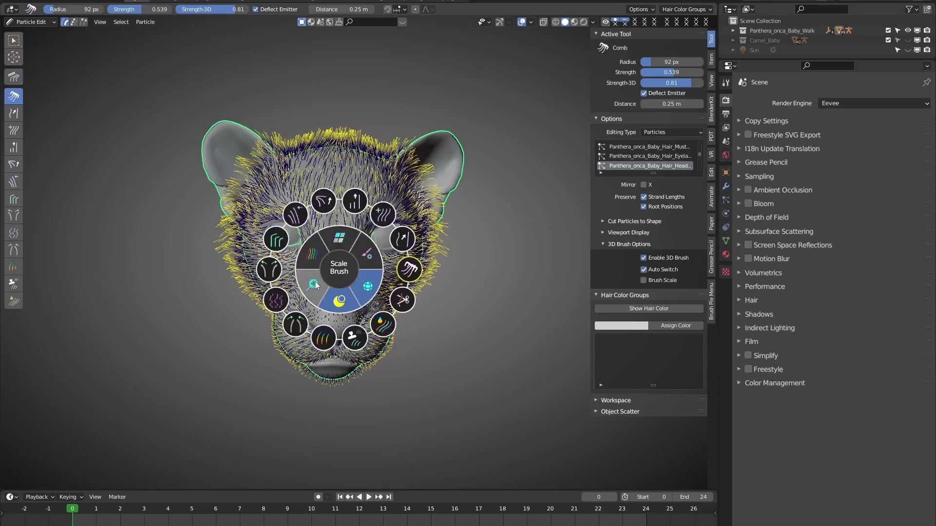
key(Escape)
Step: Turn the hair color display on and off again with the pie menu's Show Color option
key(w)
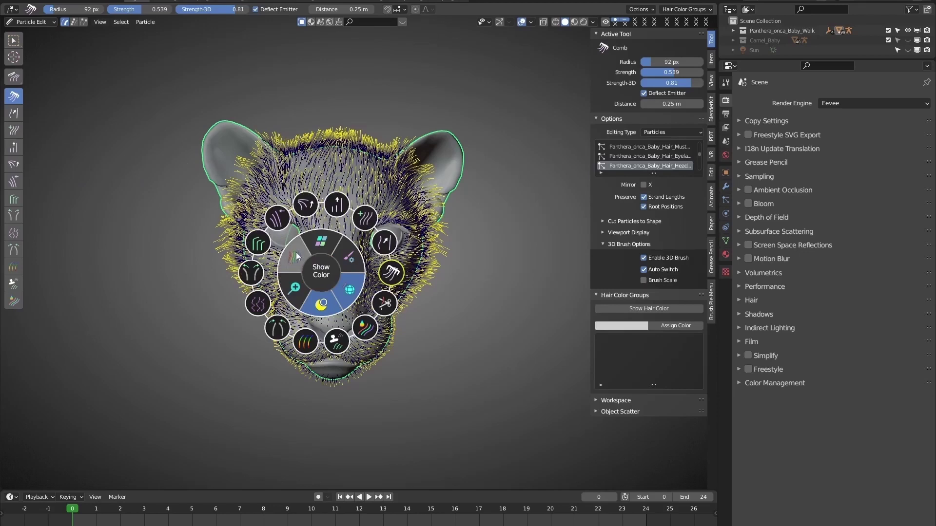
click(293, 261)
key(w)
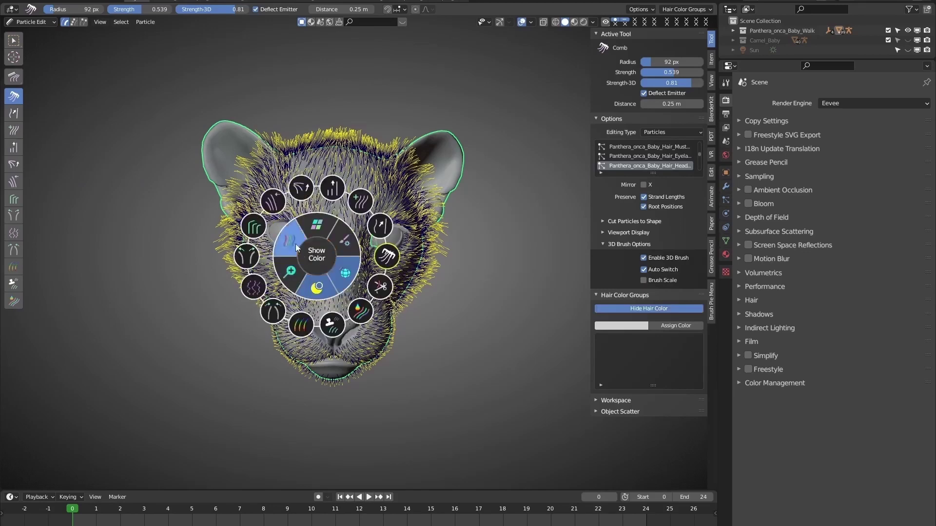
click(292, 244)
key(w)
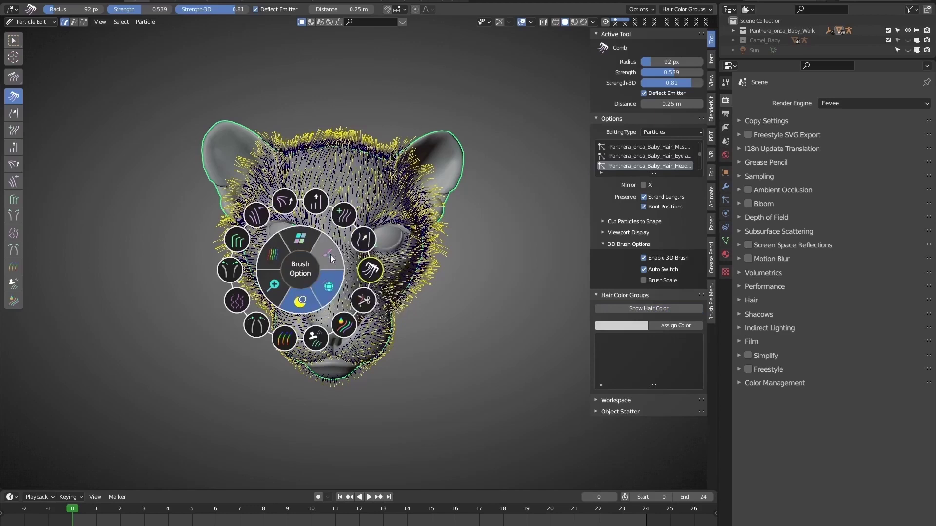
click(372, 269)
key(w)
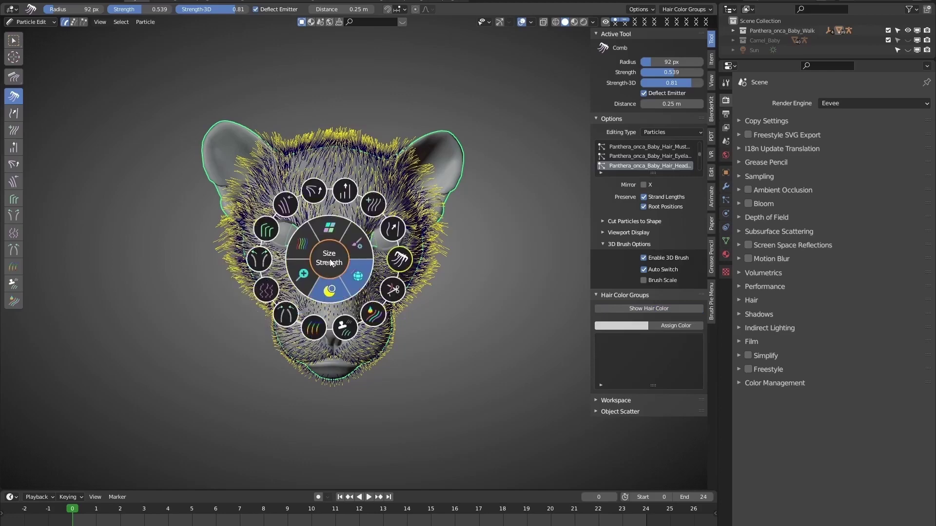
mouse_move(357, 248)
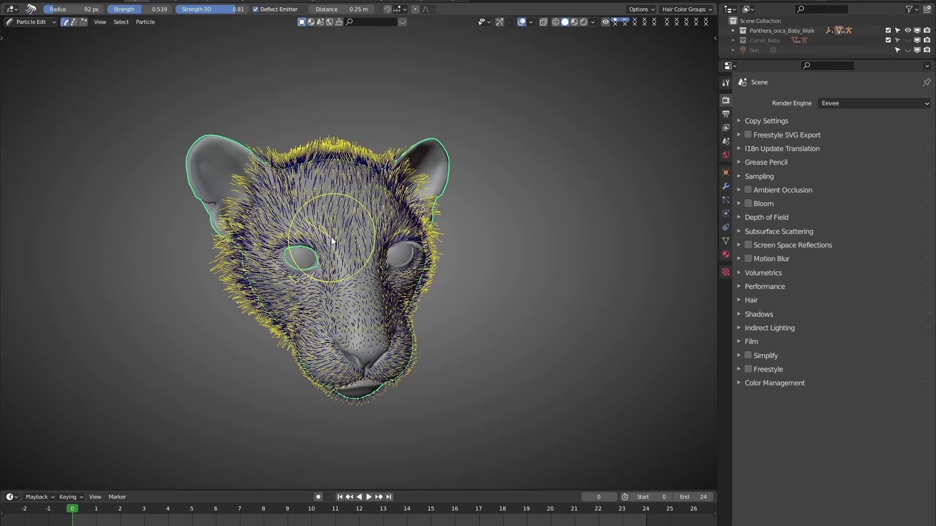
Step: Choose the Noise brush, enable Use Roughness in its brush options and set its radius to 65 px
key(w)
click(273, 262)
middle_drag(273, 262, 344, 261)
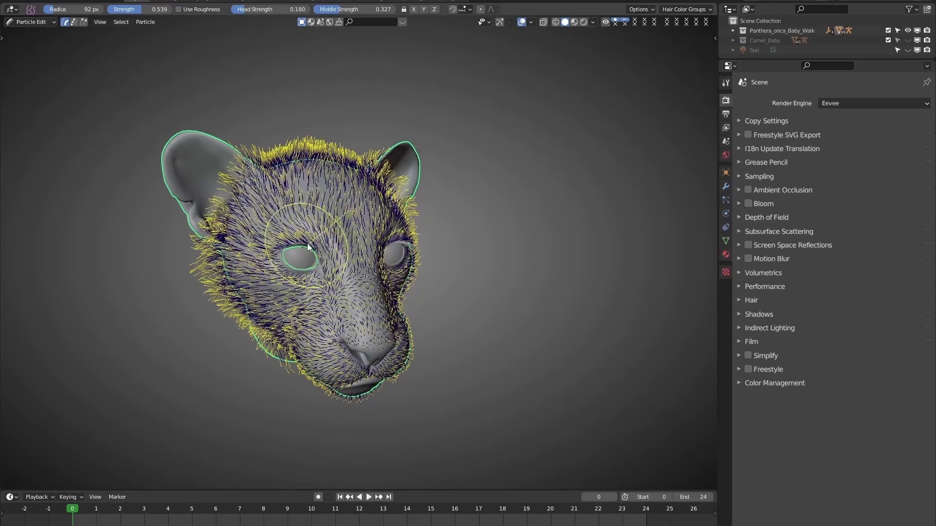
key(w)
click(343, 226)
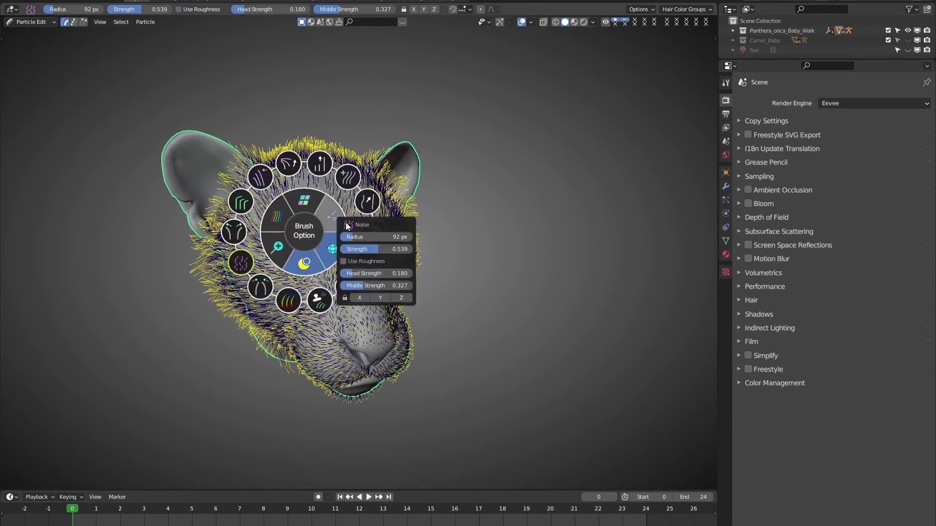
click(346, 260)
drag(386, 239, 349, 238)
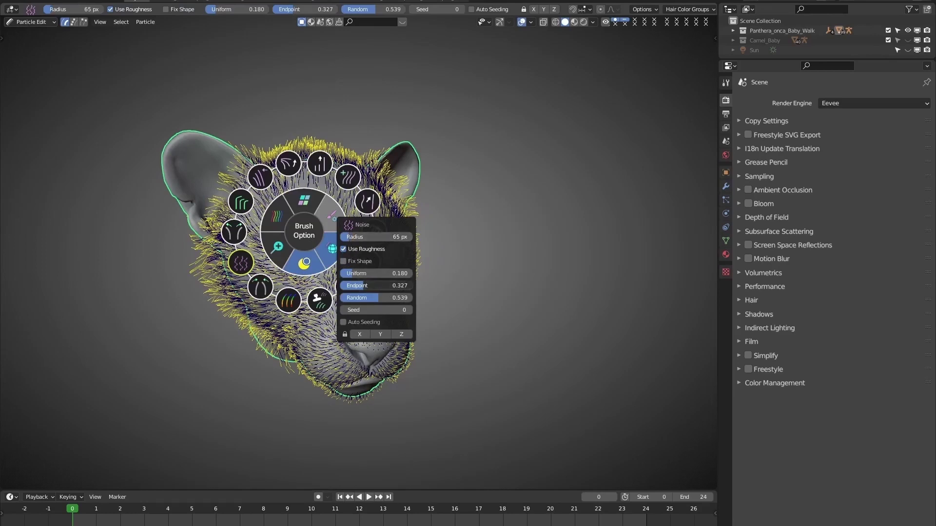
Step: Set the Noise brush's Endpoint to 0.234 and Random to 0.213, lock X and Y, and brush the fur below the eye
drag(362, 286, 347, 297)
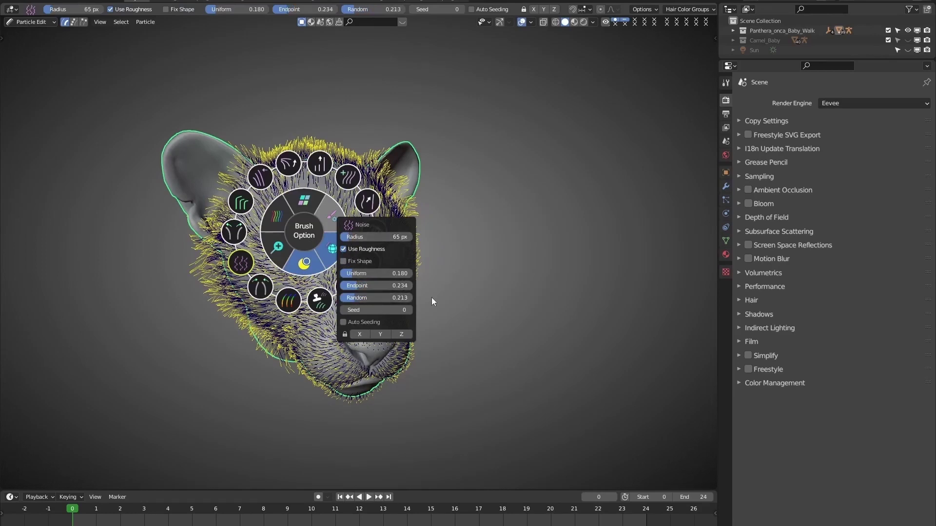
click(360, 335)
click(381, 335)
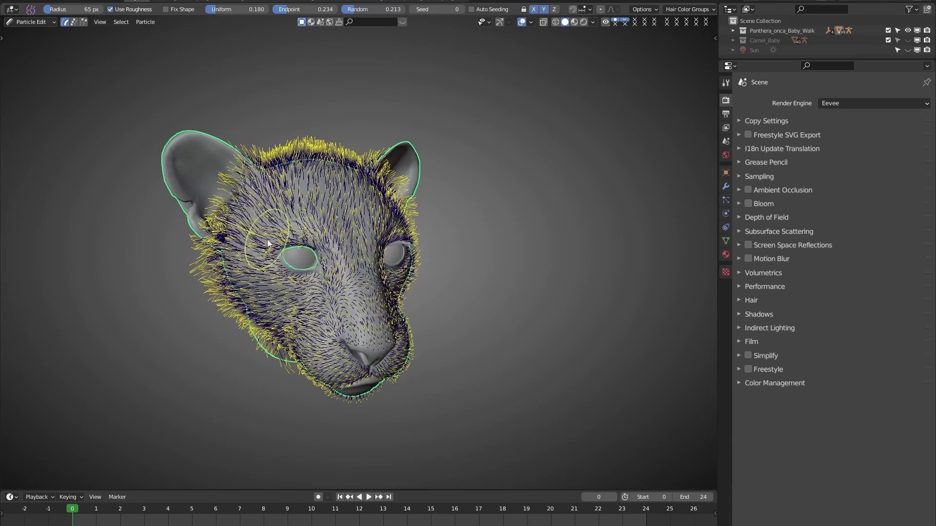
mouse_move(279, 266)
mouse_down()
mouse_move(318, 300)
mouse_move(324, 285)
mouse_up()
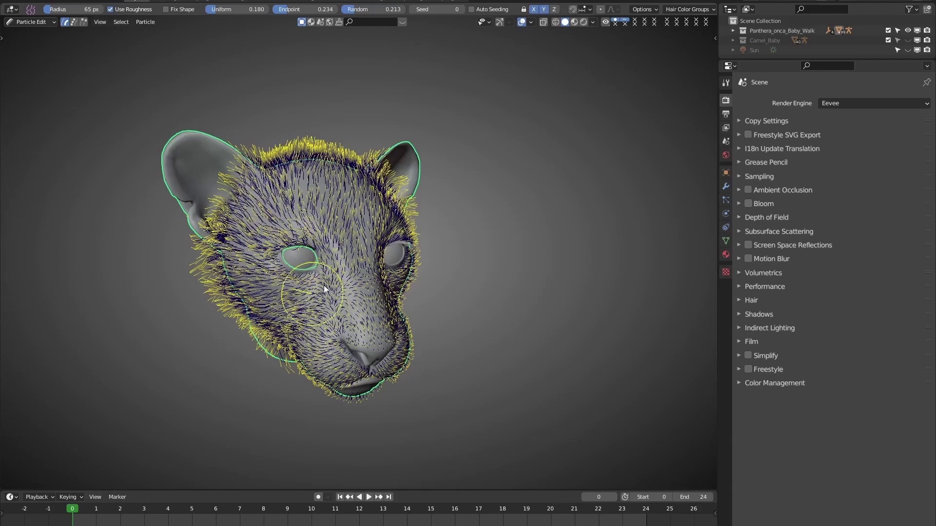
Step: Switch to the 3D brush with the green bent-strands icon and stroke the fur around the eye and cheek
key(space)
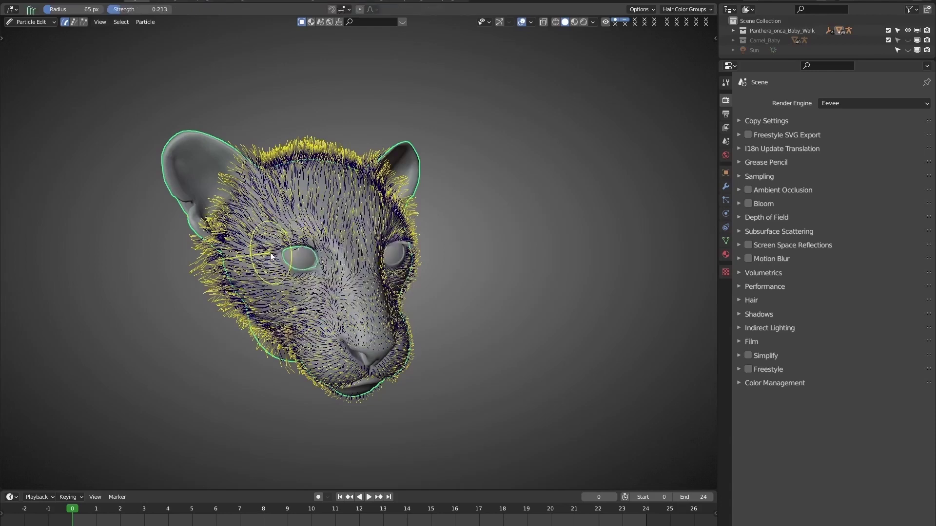
click(266, 249)
mouse_move(301, 297)
mouse_down()
mouse_move(229, 290)
mouse_move(203, 238)
mouse_up()
drag(275, 224, 263, 219)
Step: Choose the 3D Puff brush, and switch to the 3D brush with the outward-parting strands icon
key(w)
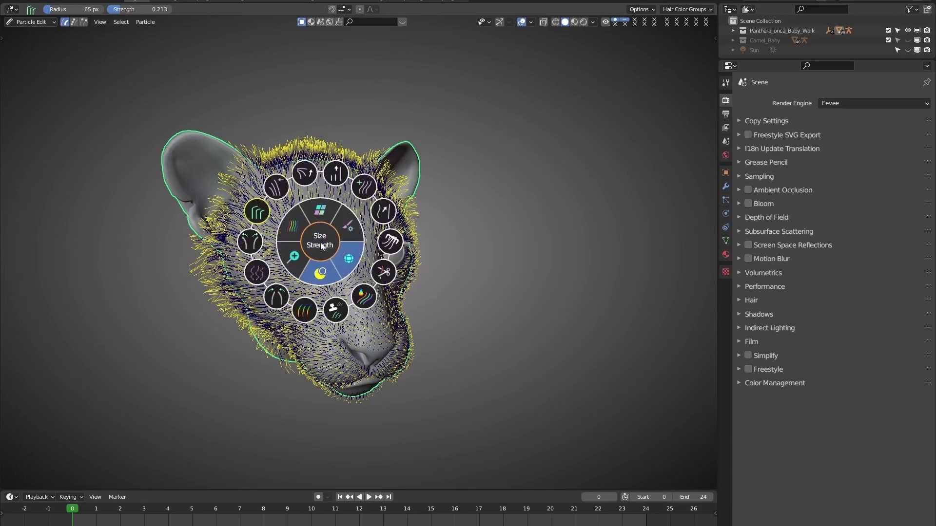
click(304, 174)
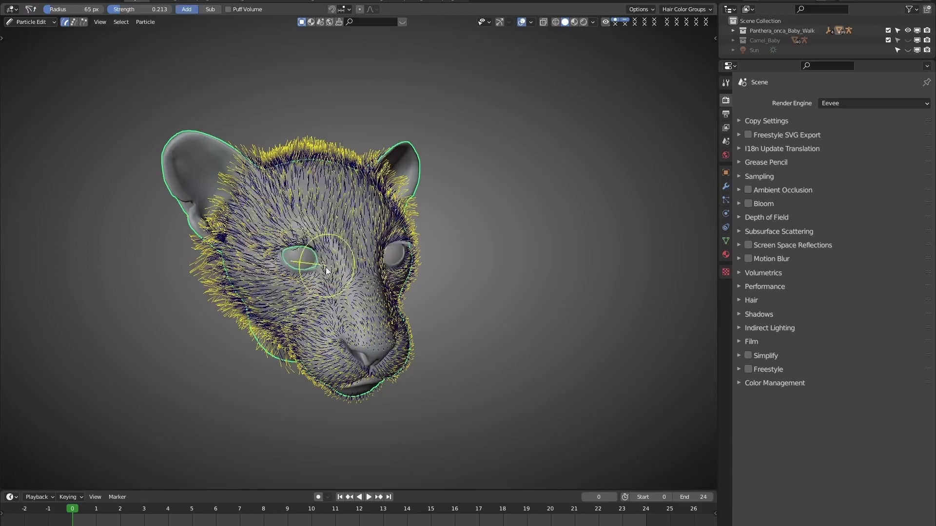
key(w)
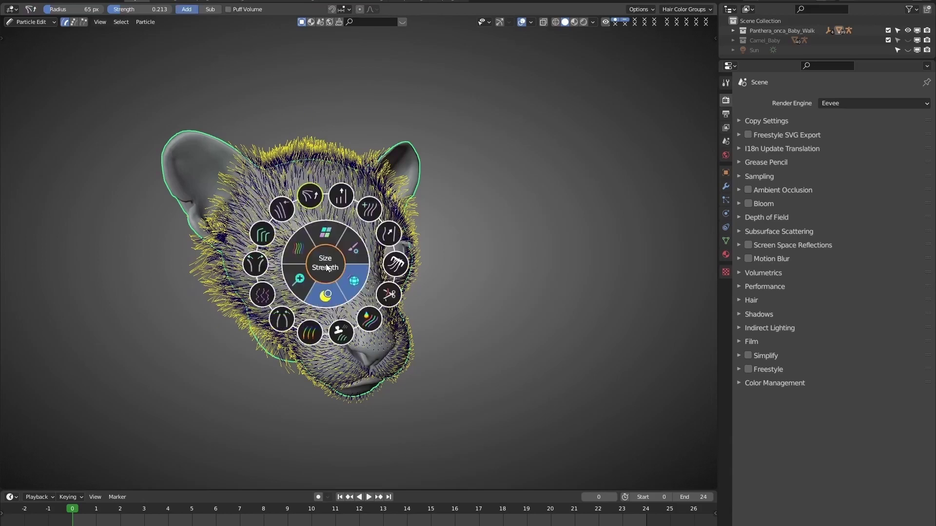
click(255, 264)
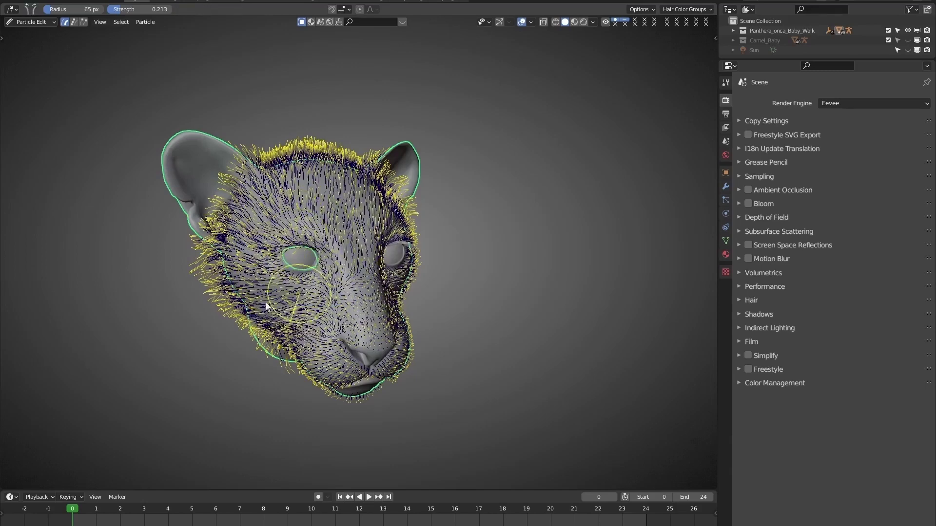
Step: Set the Part brush's radius to 104 px, and raise it in the brush options to 212 px with strength 0.226
mouse_move(267, 306)
middle_down()
mouse_move(379, 286)
mouse_move(394, 247)
middle_up()
key(f)
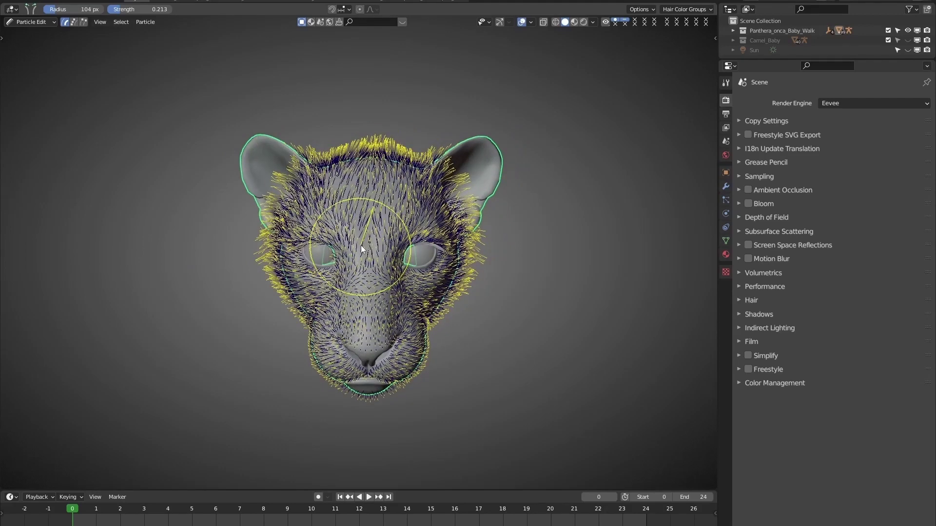
right_click(361, 245)
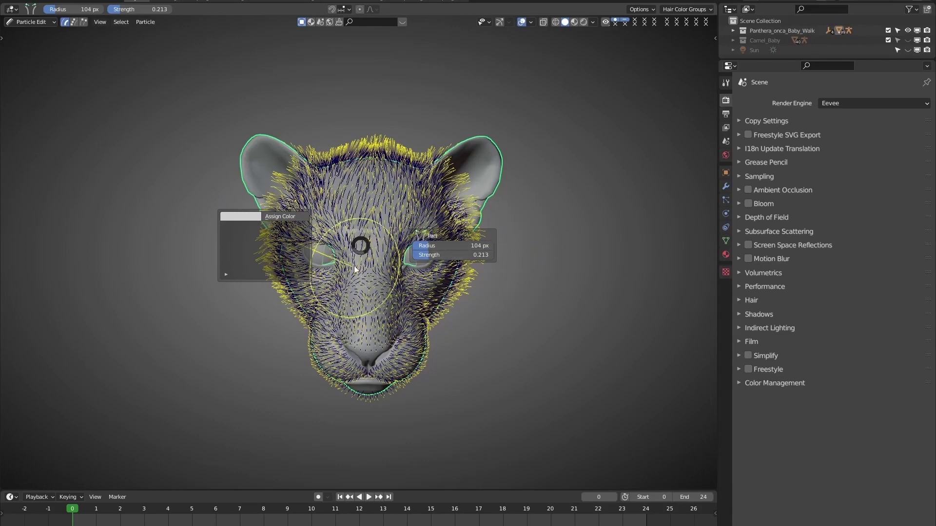
key(Escape)
key(space)
click(407, 240)
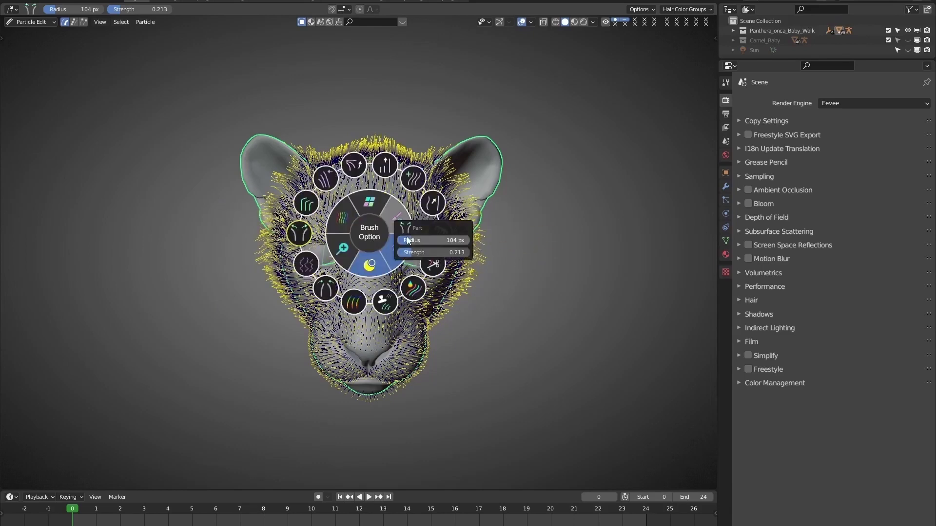
mouse_move(413, 242)
mouse_down()
mouse_move(423, 251)
mouse_move(403, 252)
mouse_move(429, 247)
mouse_up()
click(491, 304)
Step: Switch to the Comb brush with radius 94 px and strength 0.273, and show the Brush Pie Menu settings
key(space)
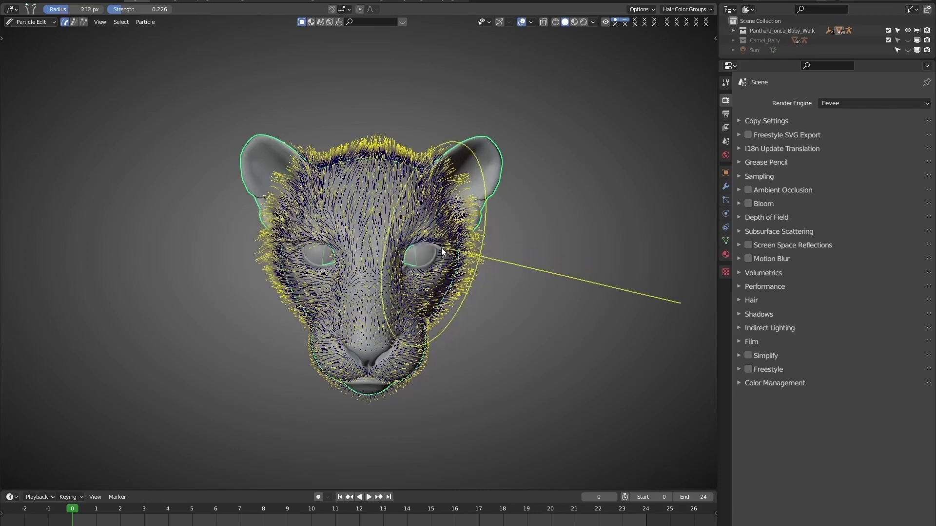
key(shift+f)
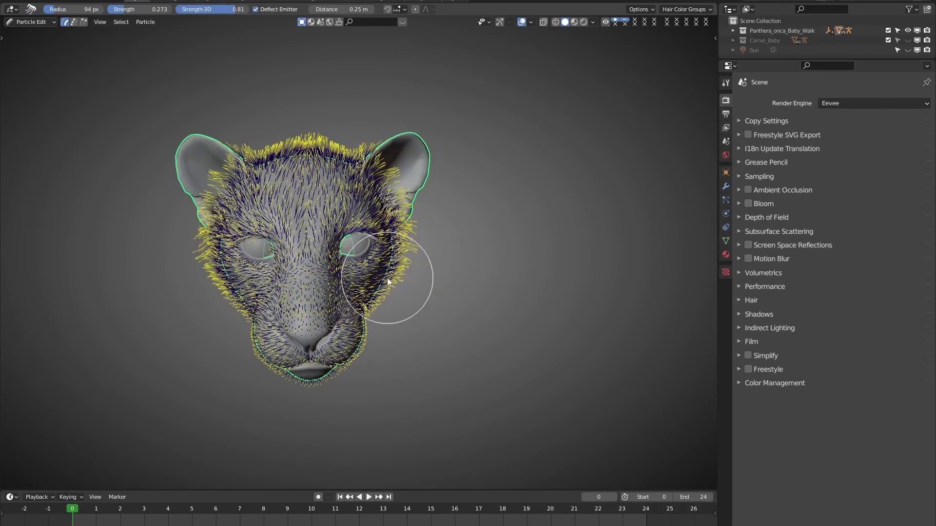
key(n)
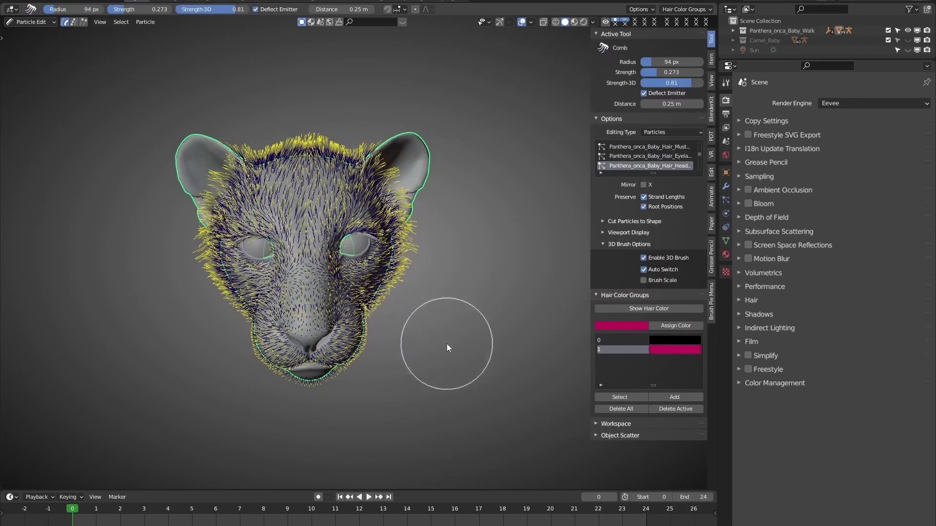
click(711, 317)
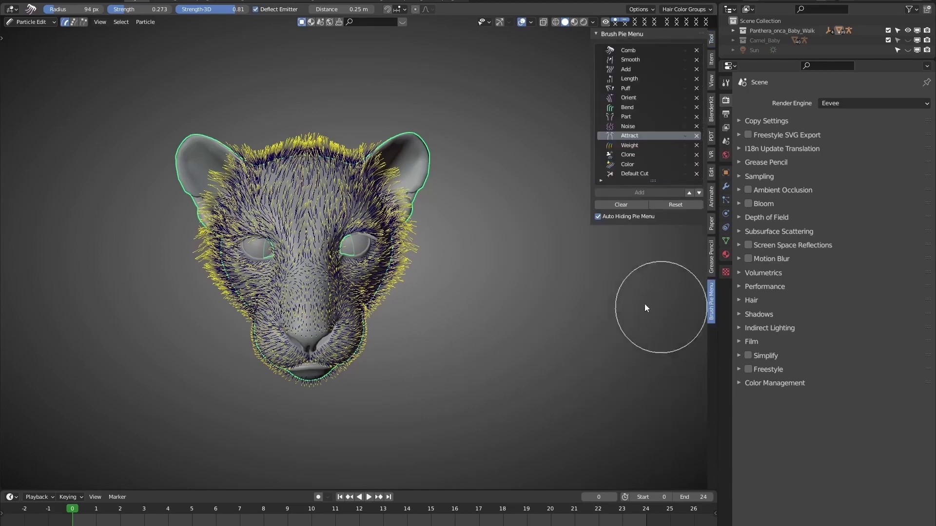
Step: Move the Comb brush in the pie menu's brush list to between Part and Noise, and check its place in the pie menu
click(628, 50)
click(690, 193)
click(689, 193)
click(689, 193)
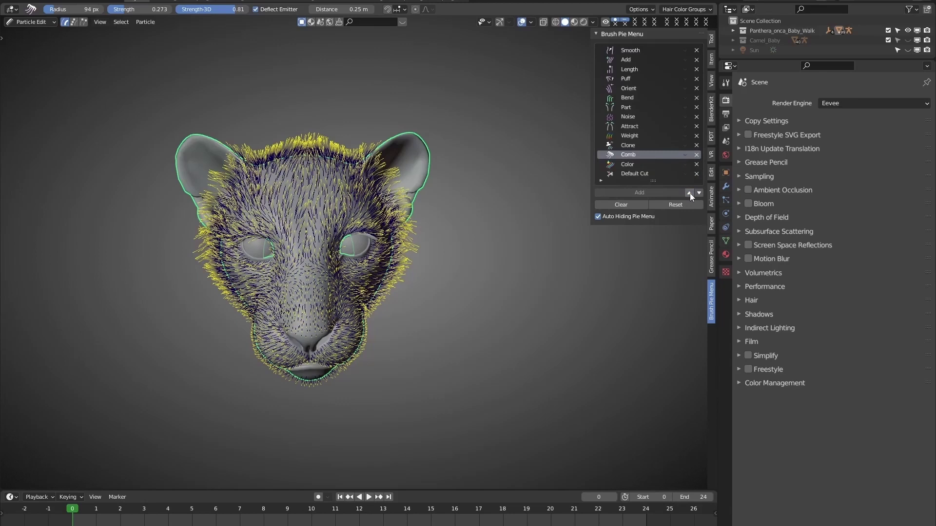
click(690, 193)
click(689, 193)
click(689, 193)
click(690, 193)
right_click(343, 221)
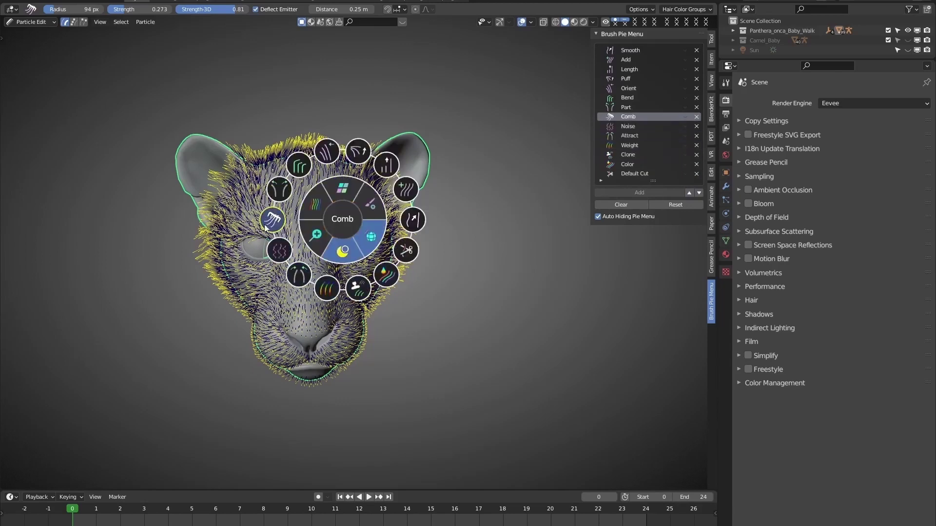
Step: Move the Attract brush up the pie menu's brush list to between Orient and Bend, and choose the Noise brush from the pie menu
click(654, 136)
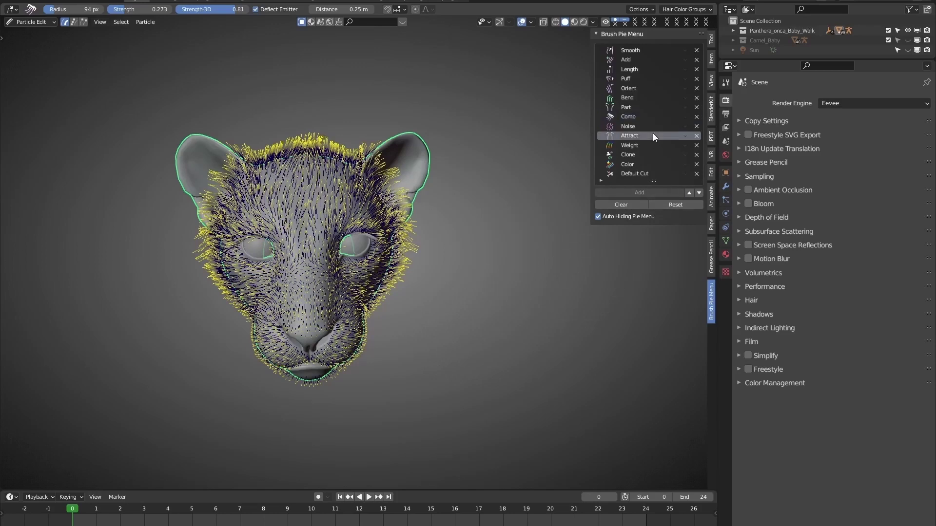
click(690, 193)
click(690, 193)
click(690, 193)
click(689, 194)
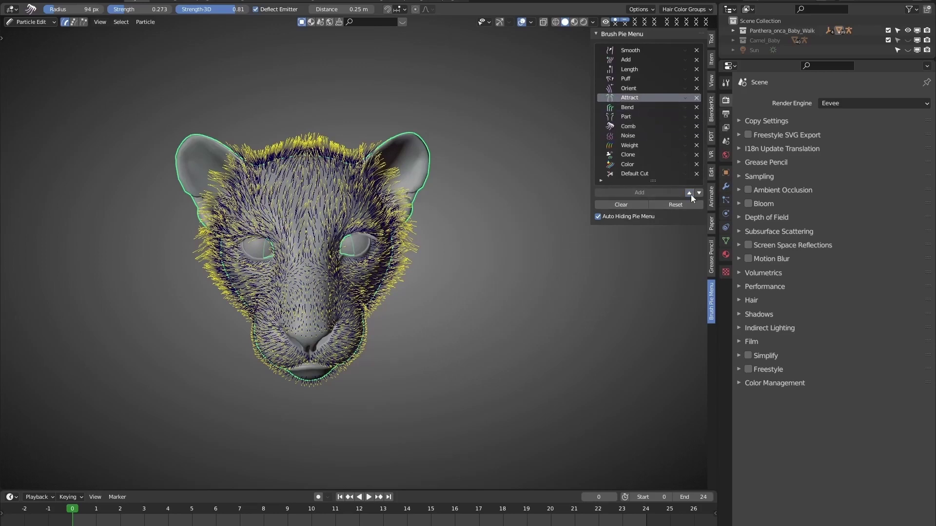
right_click(393, 227)
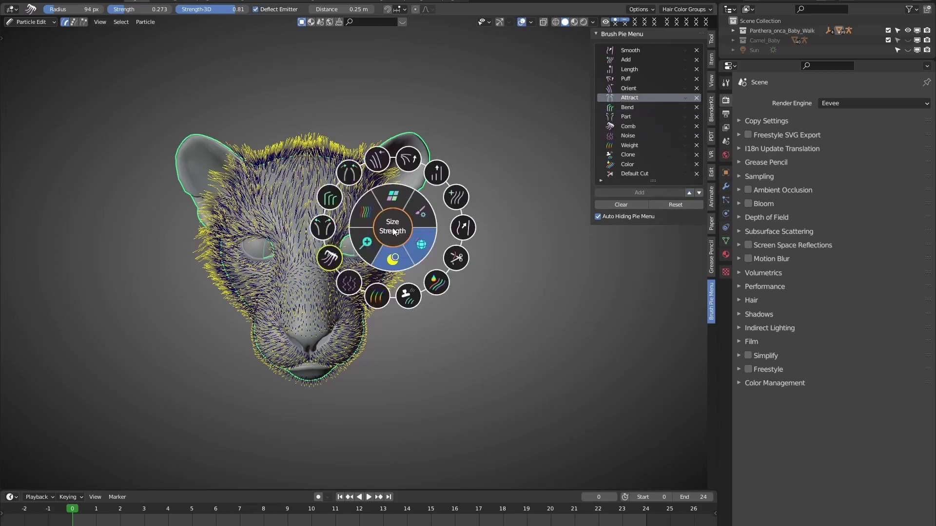
click(345, 289)
key(w)
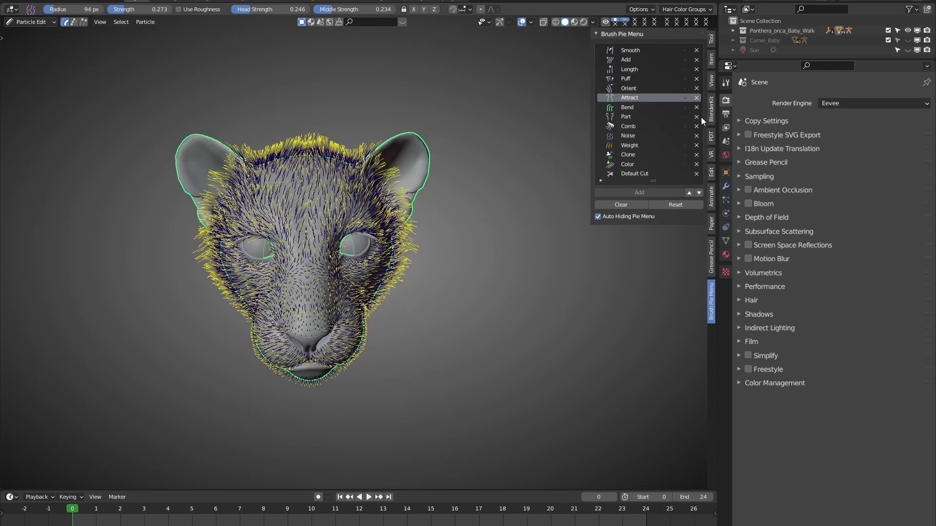
Step: Remove Default Cut, Weight, Comb, Bend, Attract and Puff from the pie menu's brush list
click(696, 174)
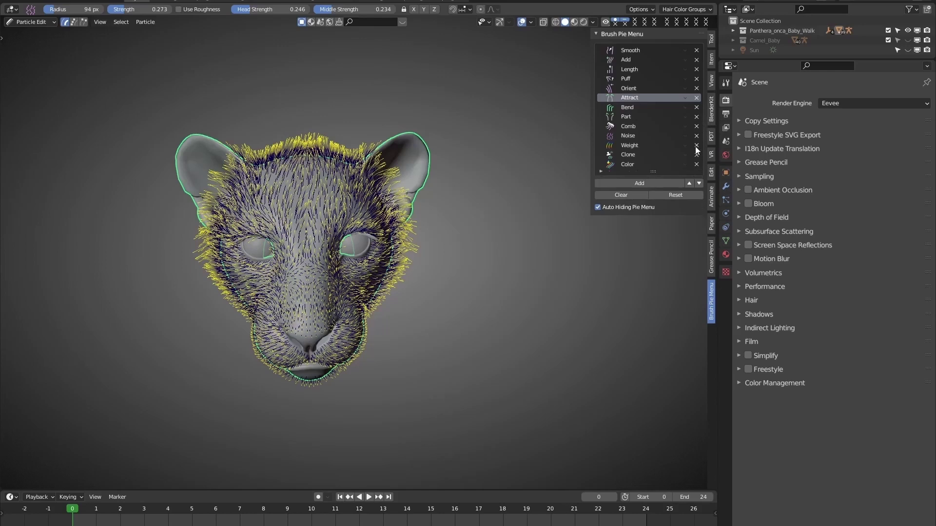
click(697, 145)
click(696, 127)
click(696, 107)
click(696, 97)
click(696, 78)
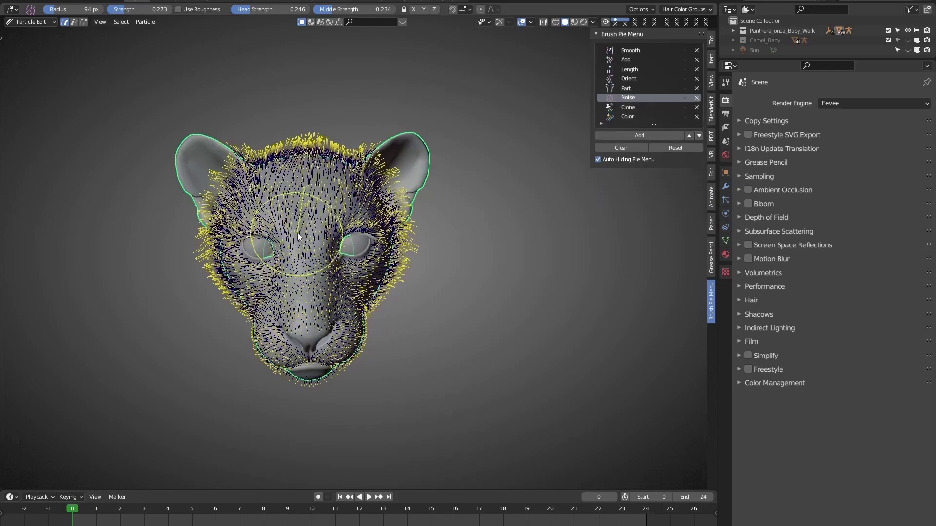
key(space)
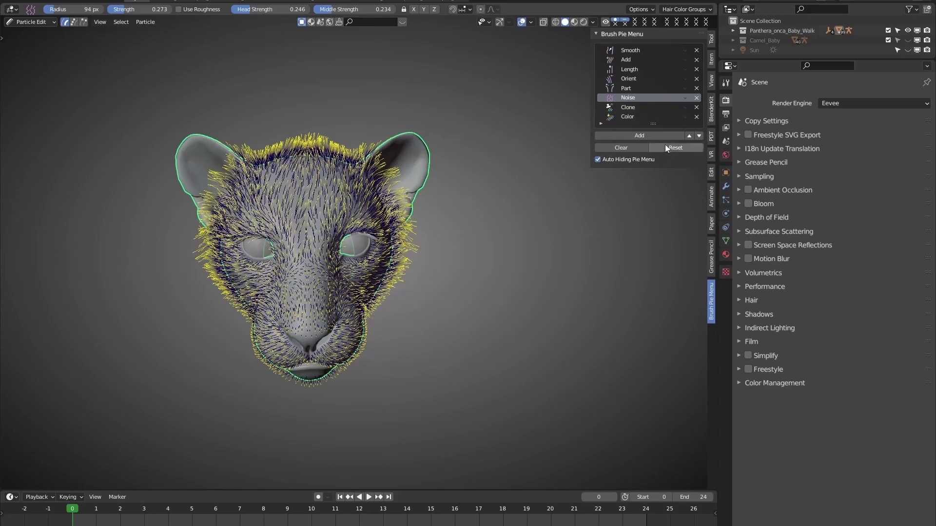
Step: Add the Weight, Default Comb and Default Cut brushes to the pie menu's brush list
click(659, 135)
click(694, 269)
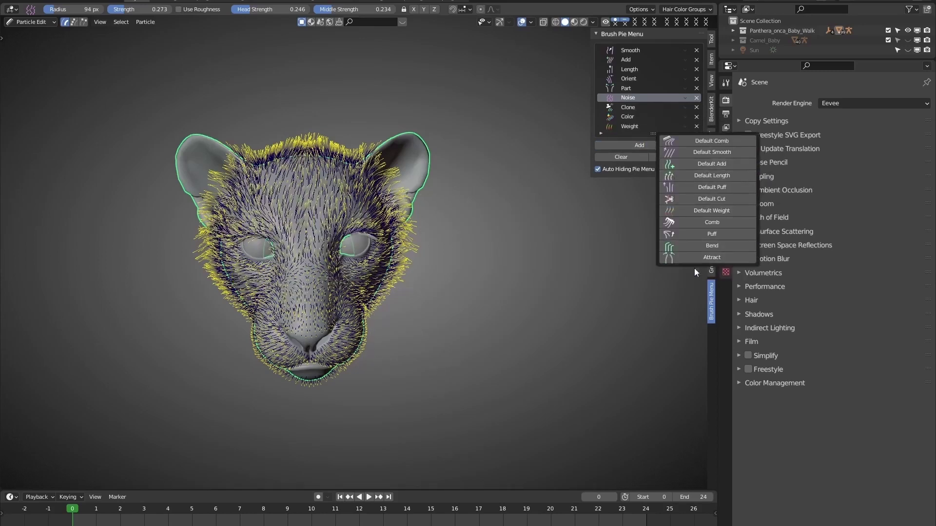
click(687, 141)
click(692, 191)
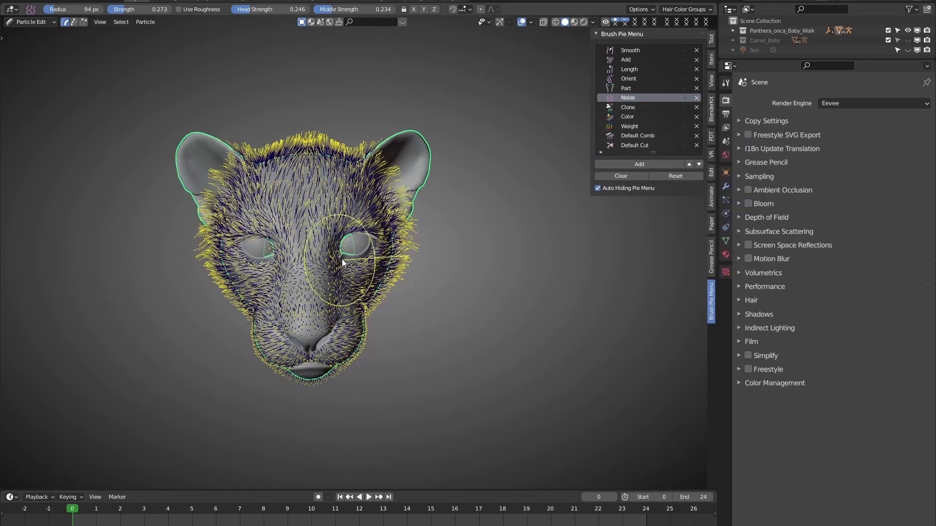
key(w)
Step: Replace Noise with Puff and Default Cut with Noise in the pie menu's brush list, and choose Noise from the pie menu
click(685, 98)
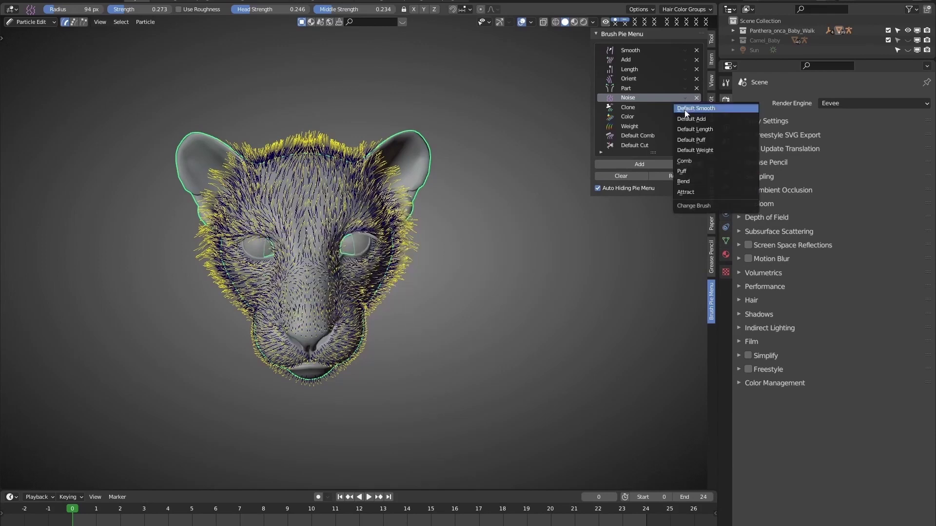
click(686, 171)
click(685, 147)
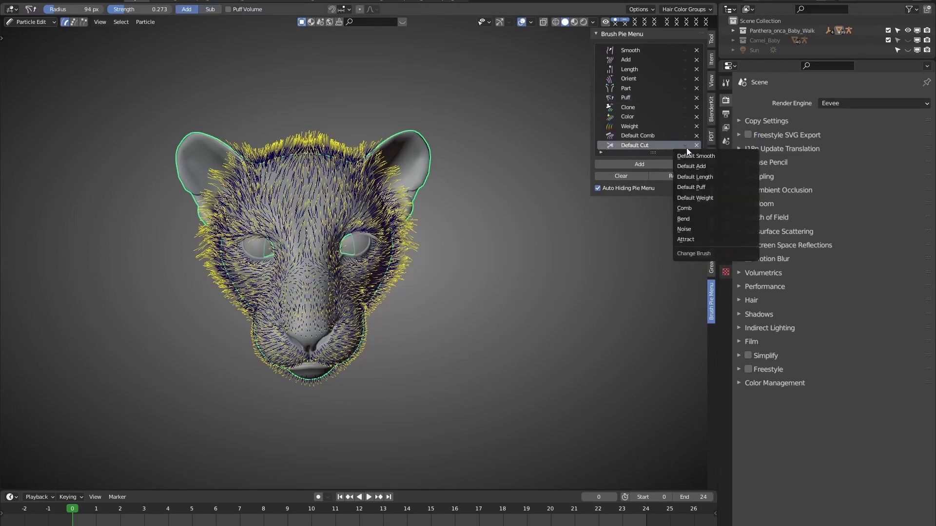
click(695, 230)
key(w)
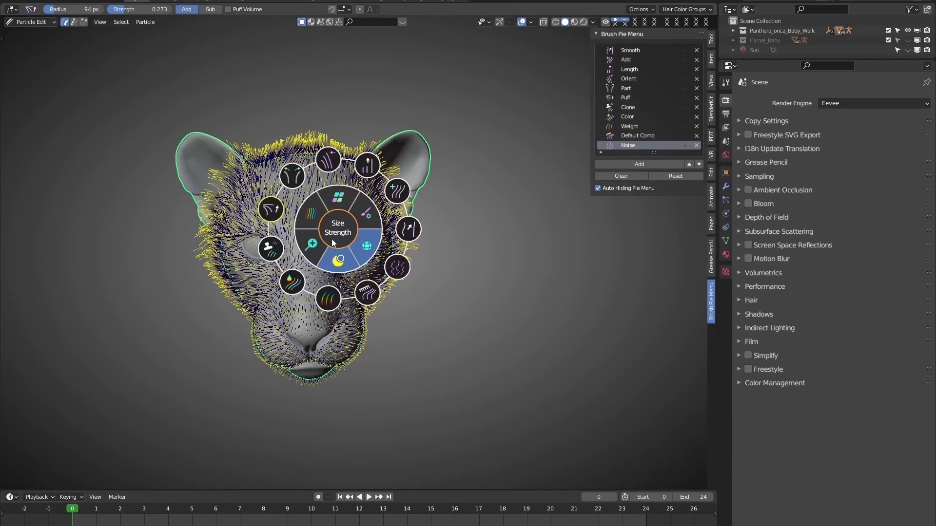
click(397, 265)
Step: Clear all brushes from the pie menu's list, and choose the Comb brush from the pie menu
click(622, 176)
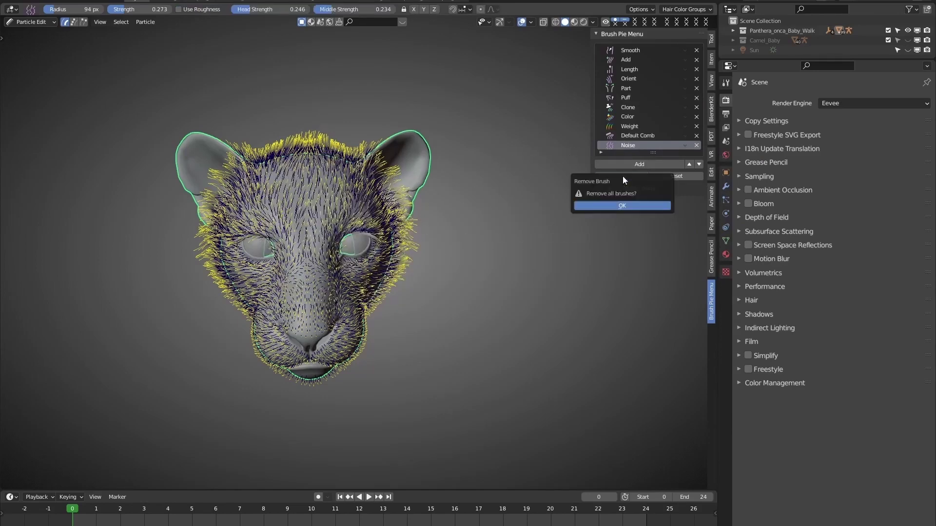
click(622, 207)
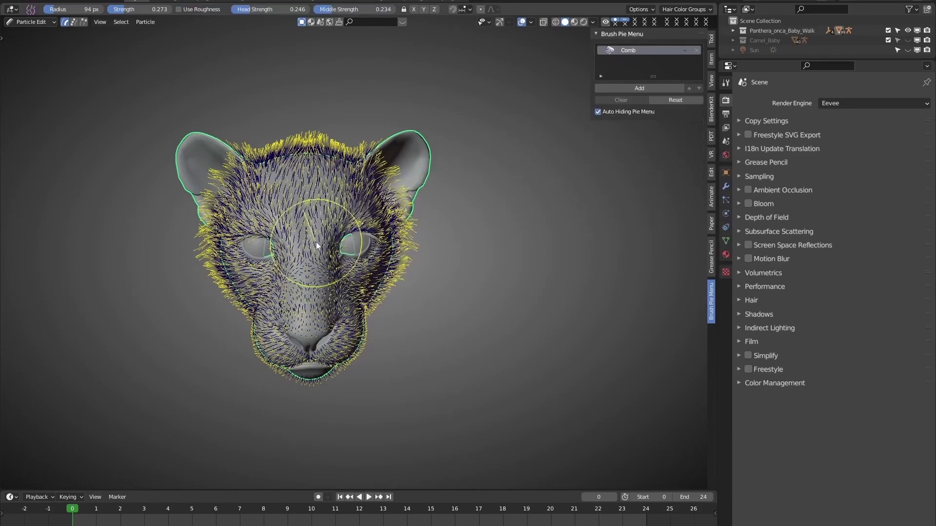
key(w)
click(398, 249)
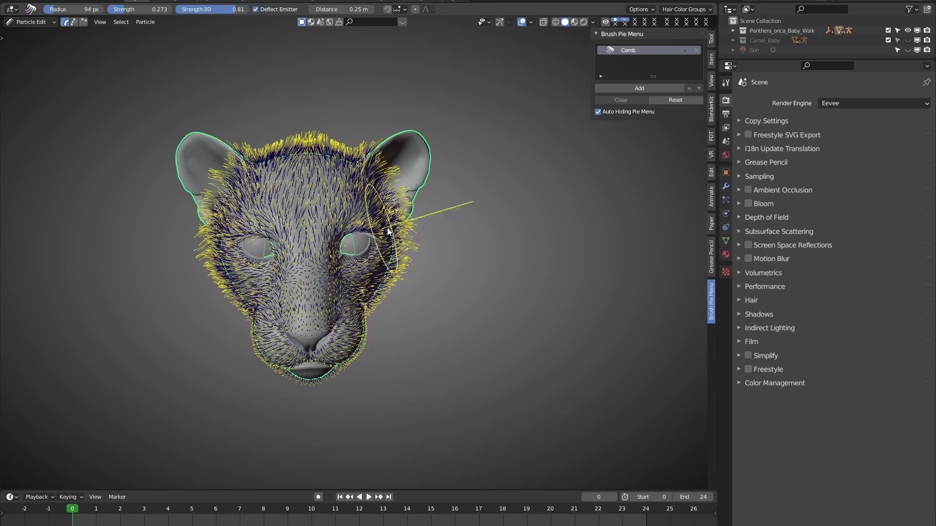
Step: Reset the pie menu's brush list to its defaults
click(678, 100)
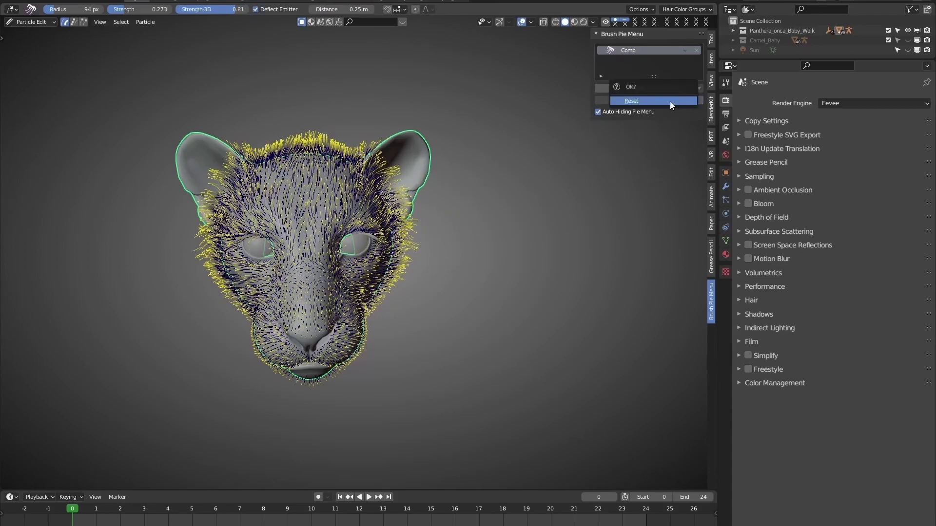
click(670, 100)
key(w)
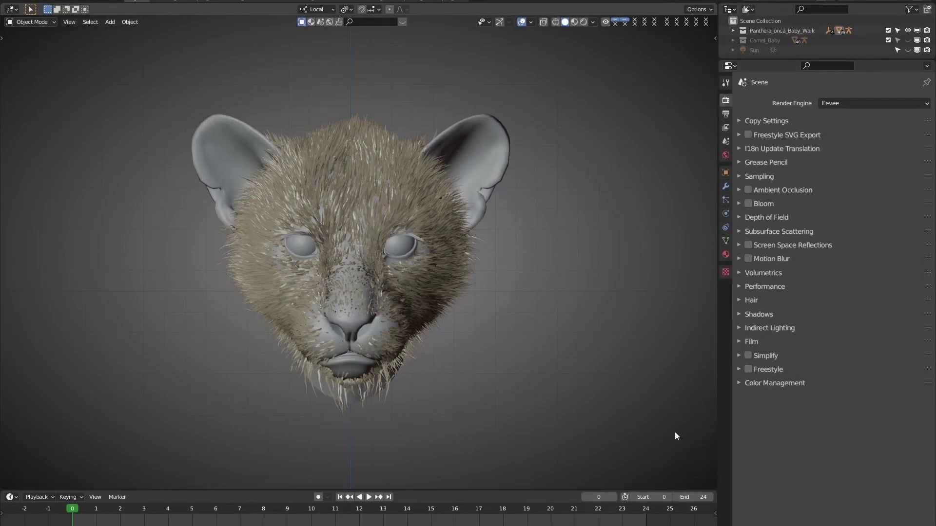
Step: Change the scene's render engine to CyclesHair
click(850, 106)
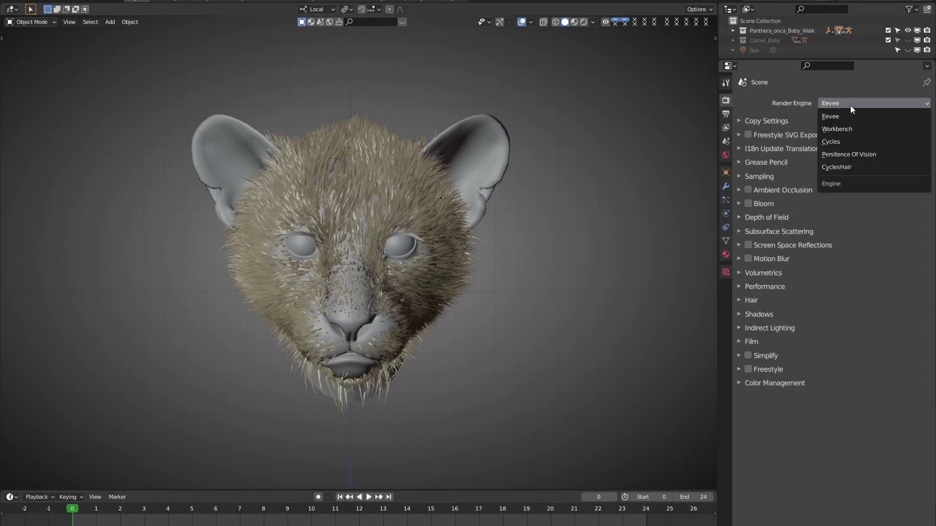
click(857, 167)
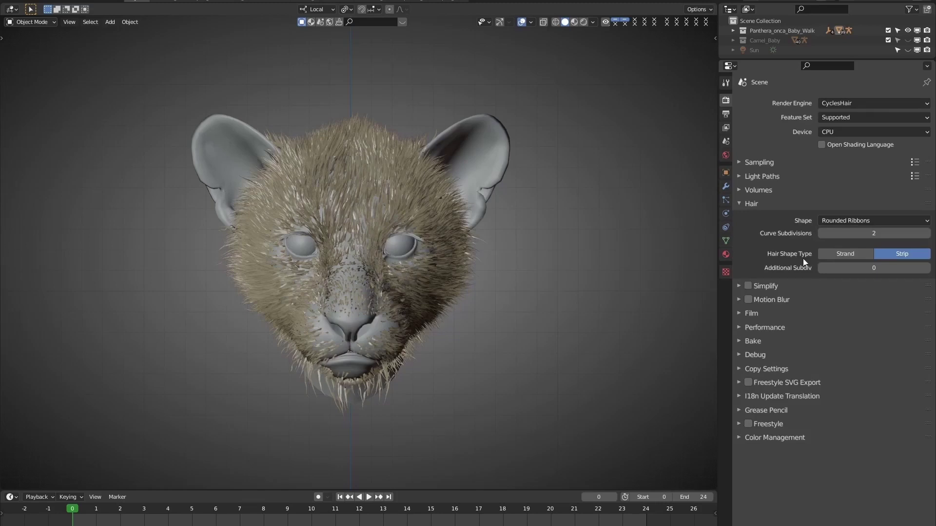
middle_drag(404, 260, 302, 262)
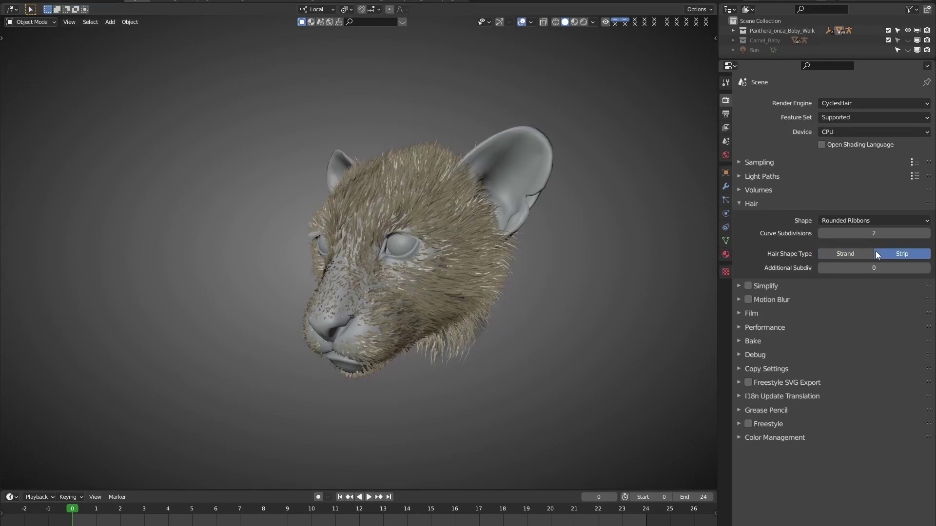
Step: In the Hair Shape settings of the Panthera_onca_Baby_Hair_Head01 particle system, set Diameter Root to 0.13 m and Tip to 0.042 m
click(725, 201)
click(773, 226)
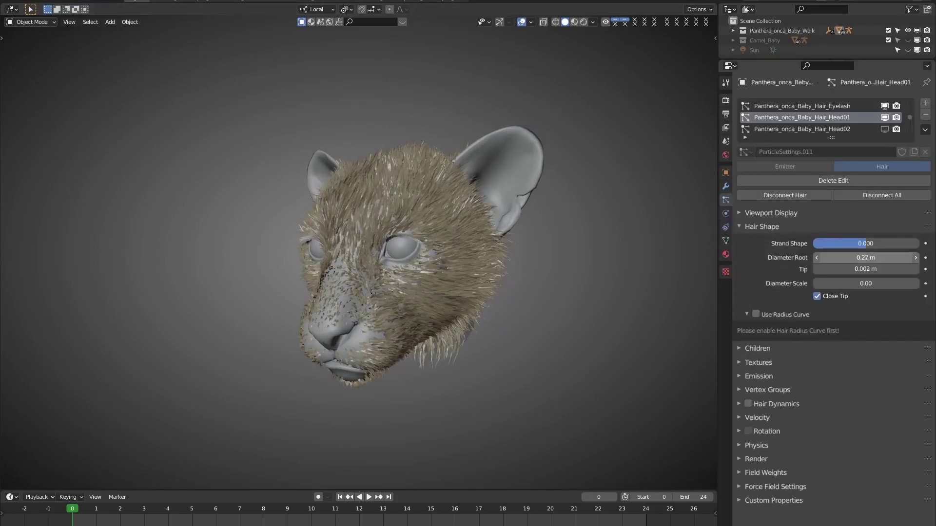
mouse_move(852, 259)
mouse_down()
mouse_move(829, 259)
mouse_move(867, 268)
mouse_move(853, 269)
mouse_up()
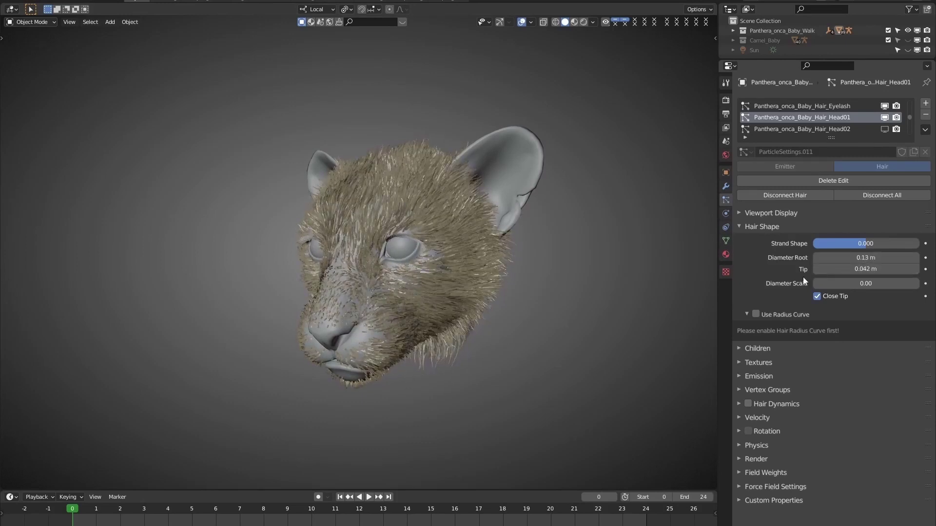
Step: Enable Use Radius Curve for the head hair and lower the curve's end point to Y 0.00625
click(756, 314)
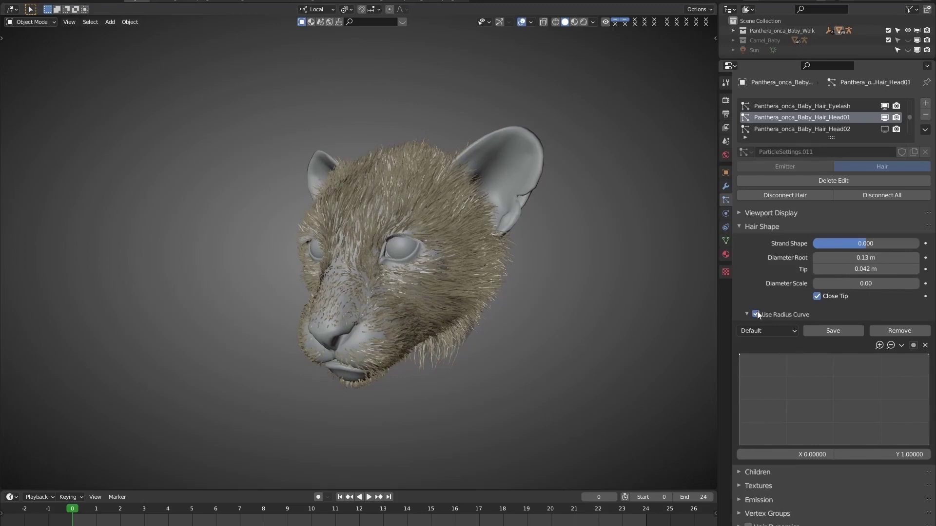
scroll(913, 321, down, 2)
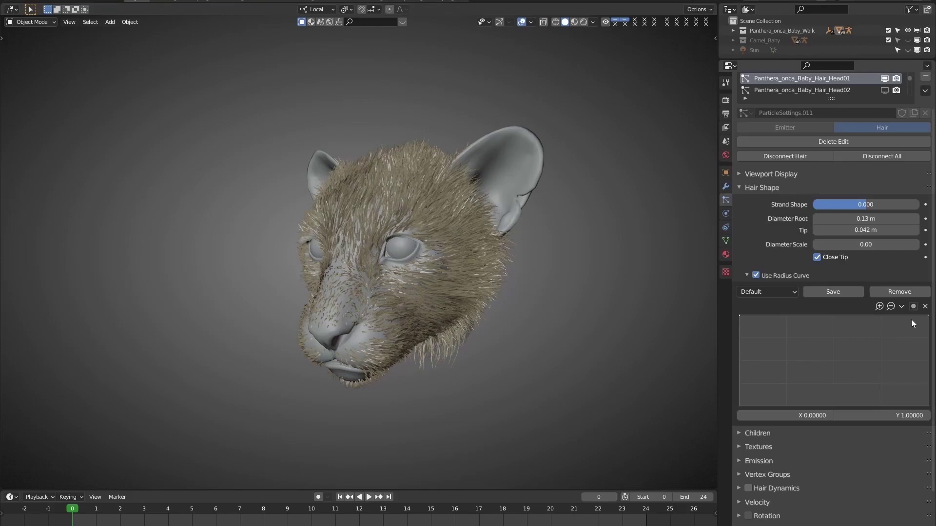
drag(928, 316, 929, 404)
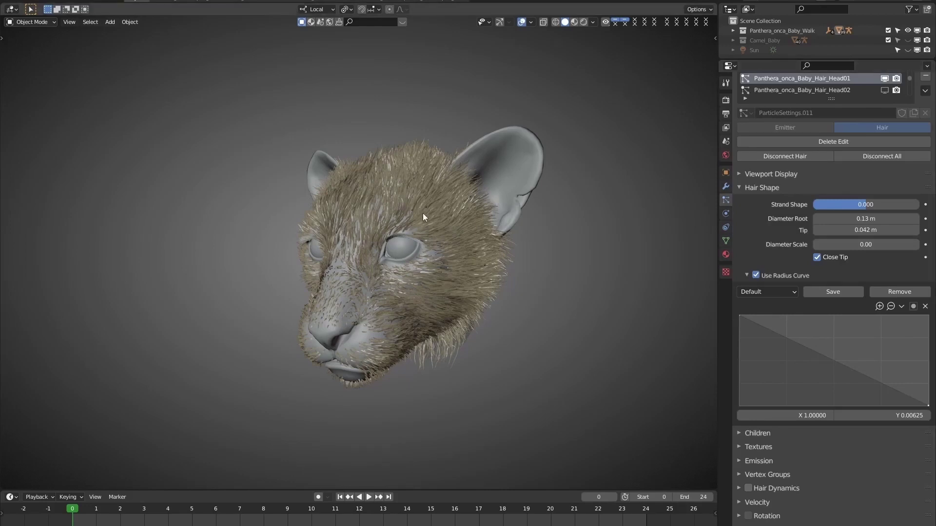
Step: Switch the viewport to Material Preview and add two interior points to the head hair's radius curve, one at X 0.68639, Y 0.48750
key(z)
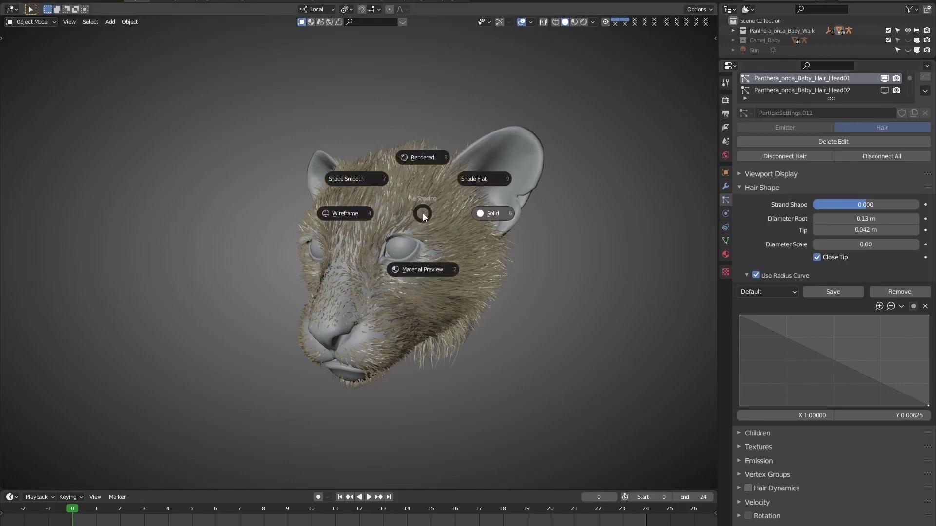
click(424, 271)
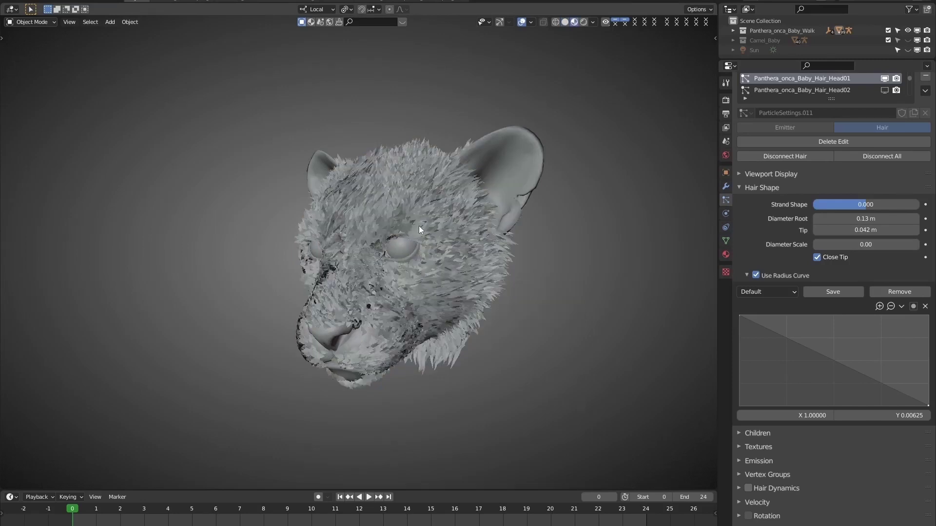
drag(823, 344, 869, 363)
click(861, 389)
Step: Save the current radius curve as a shape curve preset named Preset01
click(838, 291)
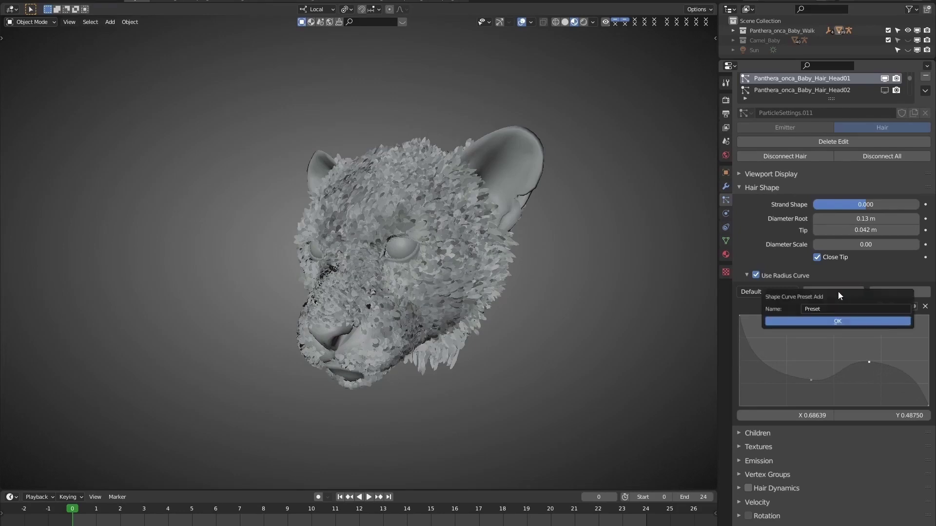
click(839, 308)
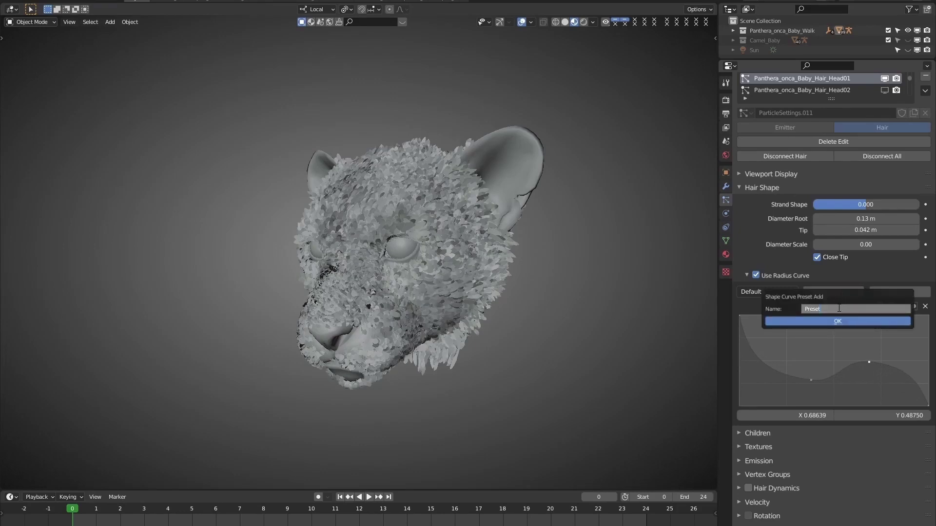
key(Return)
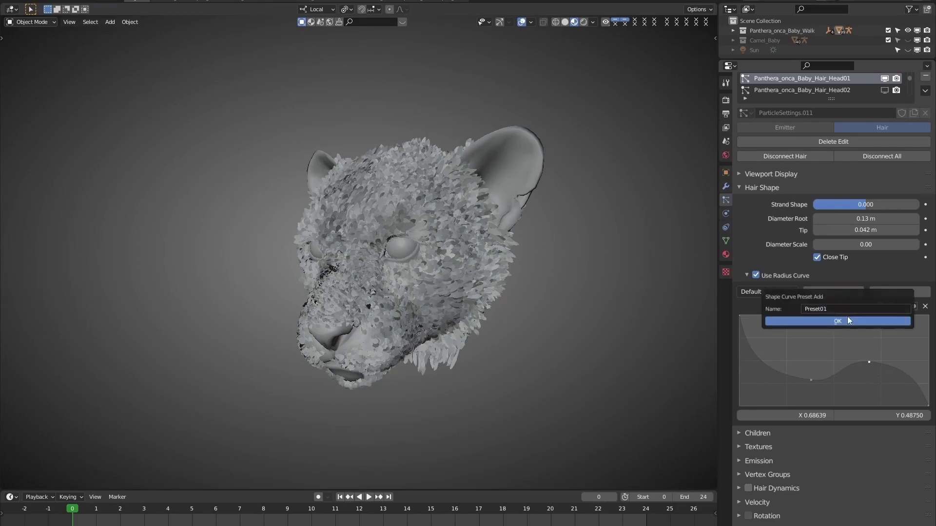
click(849, 320)
Step: Lower the radius curve's second interior point to X 0.66568, Y 0.05 and its start point to Y 0, and save the curve as Preset02
drag(870, 363, 865, 403)
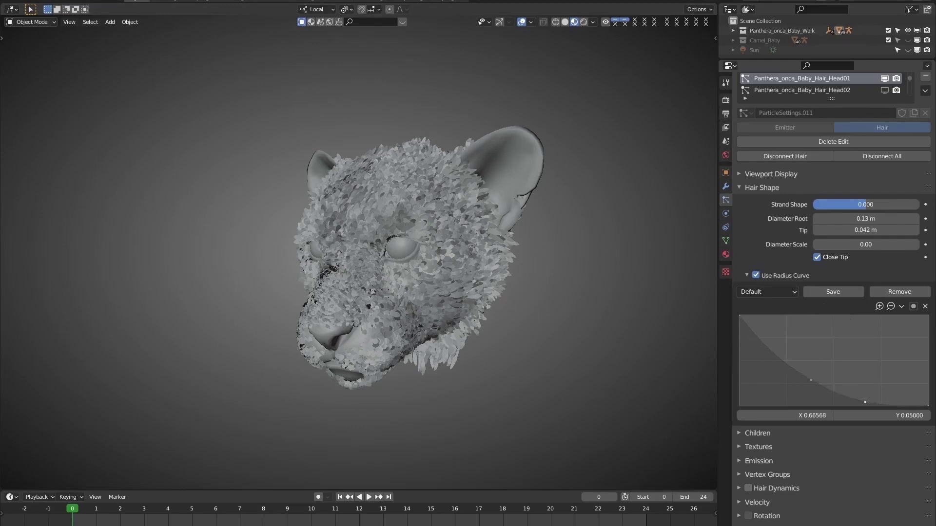
drag(738, 314, 740, 405)
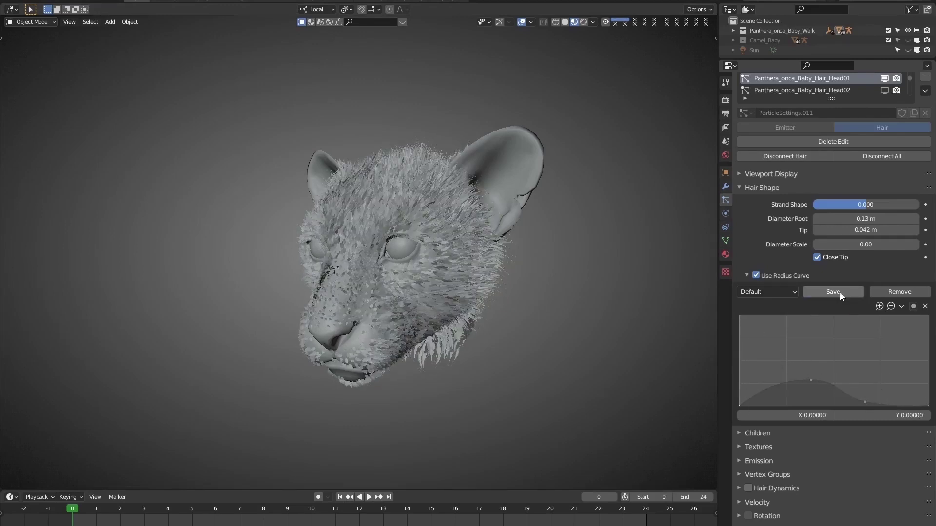
click(841, 293)
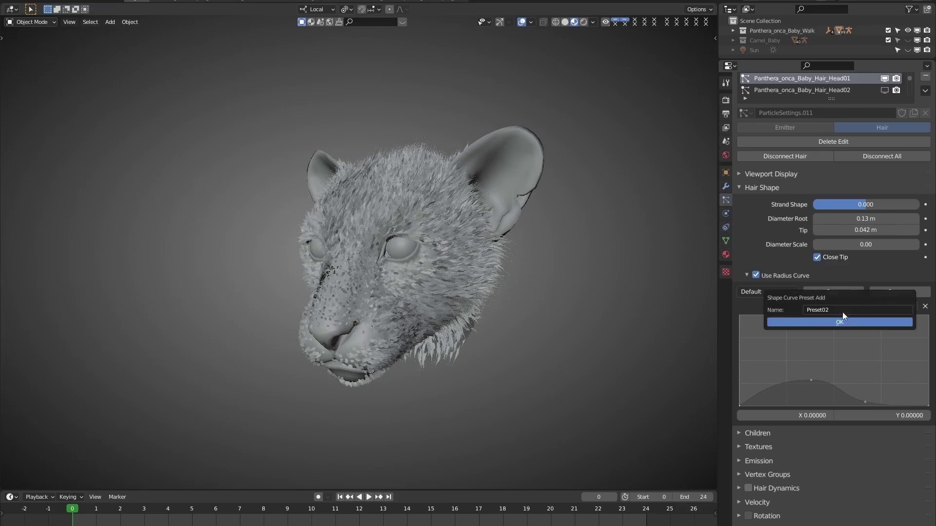
click(831, 322)
Step: Apply the Preset01 shape curve to the head hair, followed by Preset02, to compare the two radius profiles
click(783, 294)
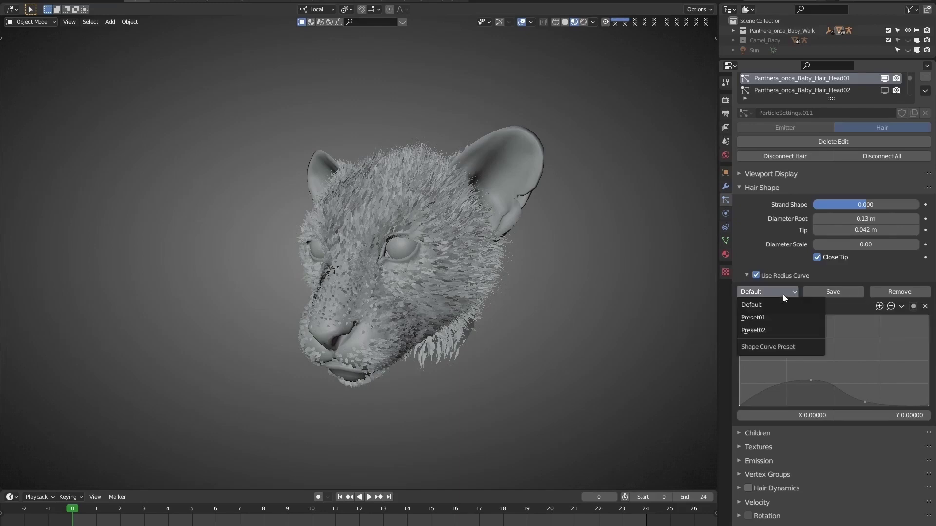
click(783, 317)
click(781, 294)
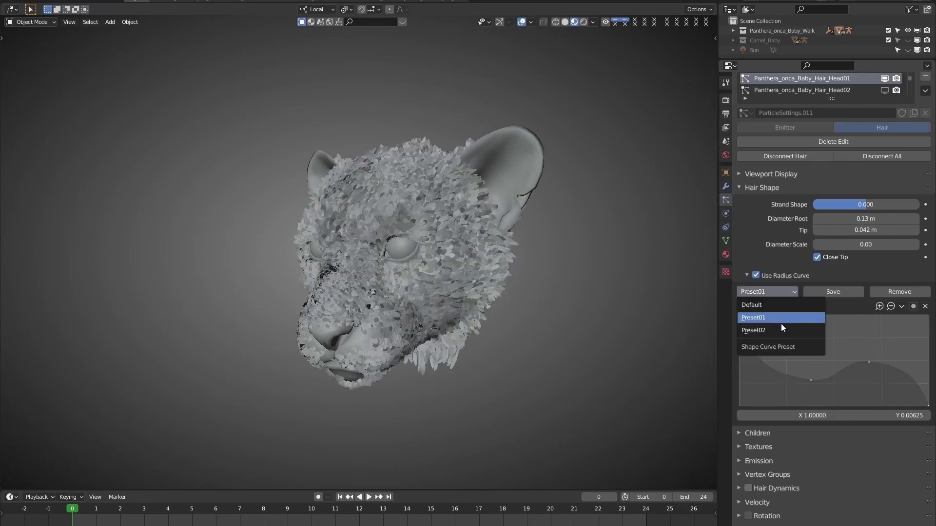
click(781, 322)
click(780, 291)
click(775, 328)
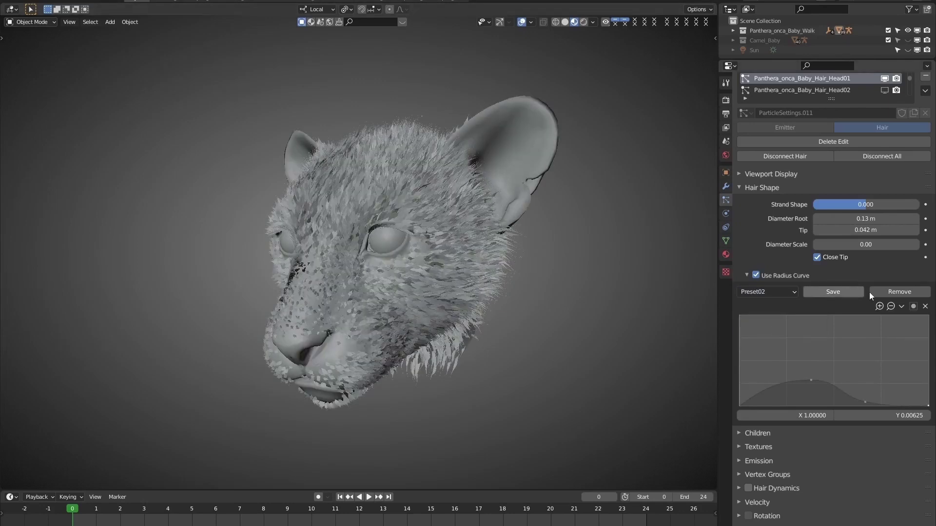
Step: Remove the shape curve preset named Preset01
click(909, 291)
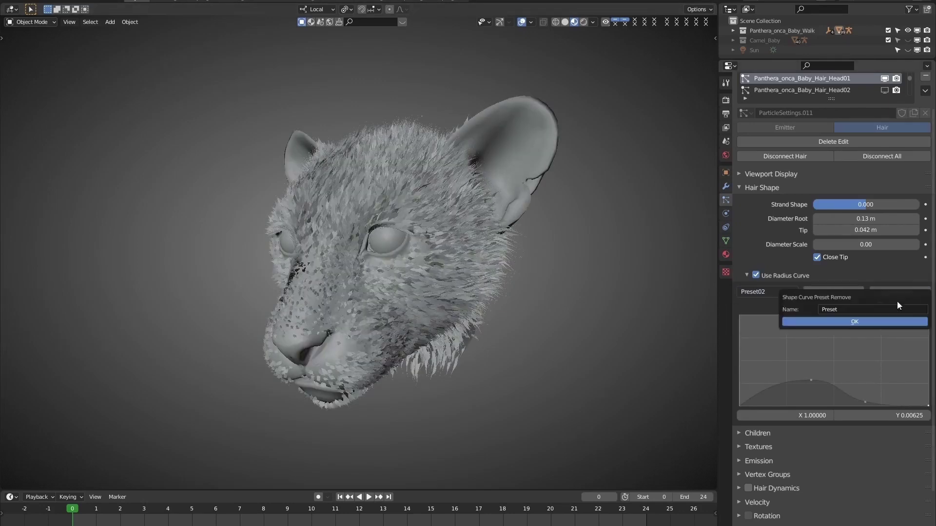
click(857, 308)
key(Return)
click(858, 322)
Step: Reapply the Preset02 shape curve to the head hair and switch its radius curve back to the Default preset
click(754, 292)
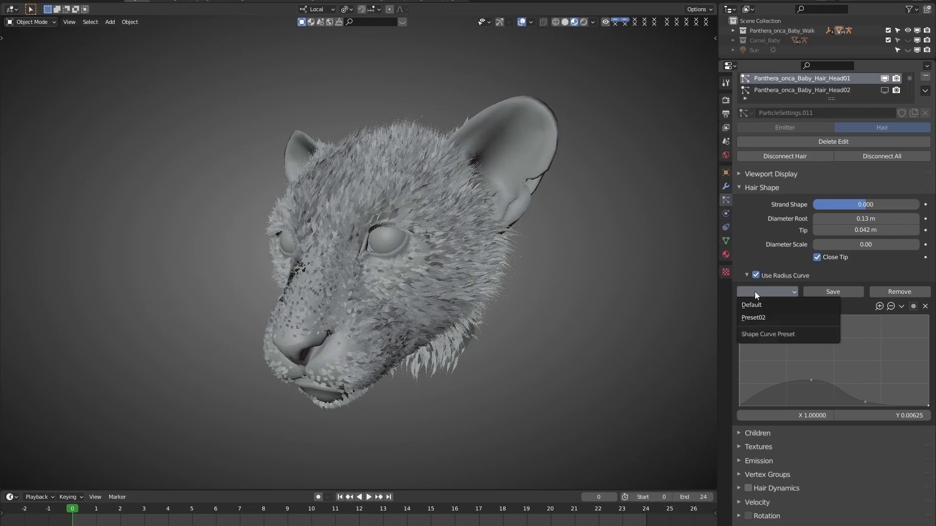
click(765, 321)
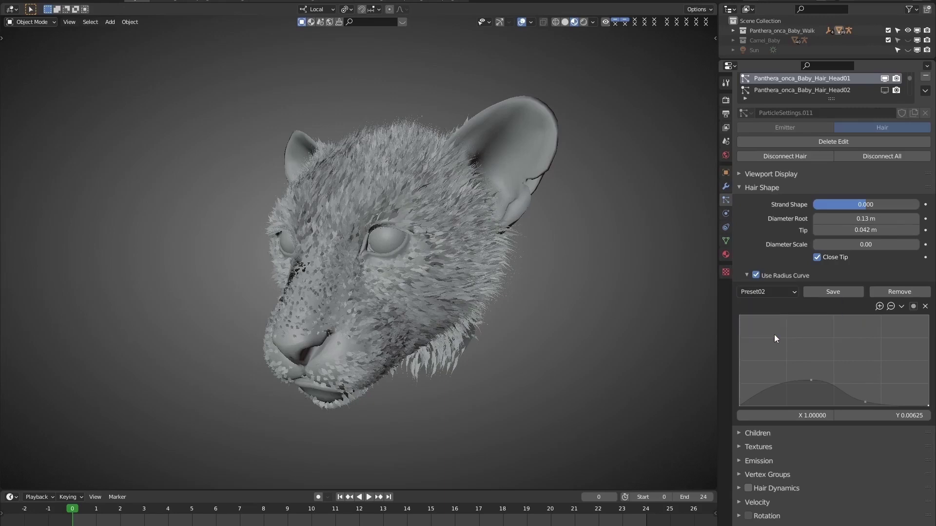
click(768, 292)
click(770, 304)
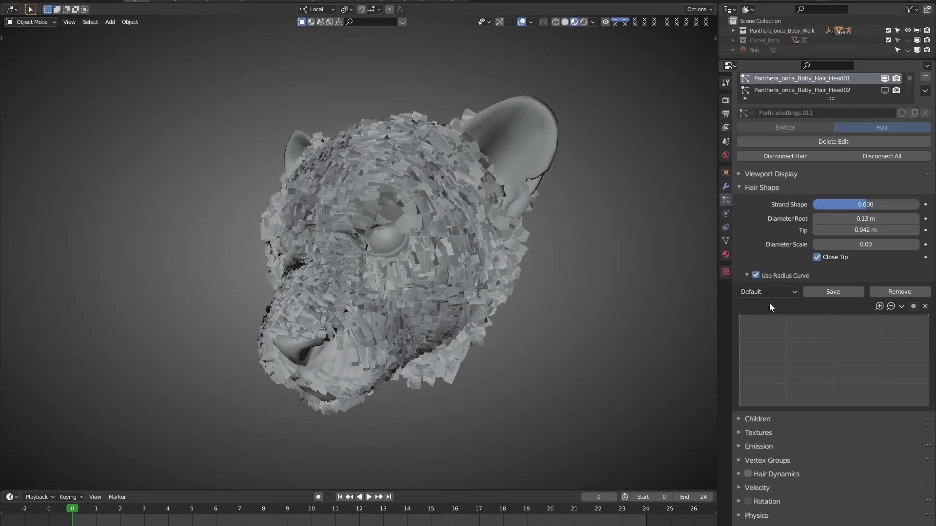